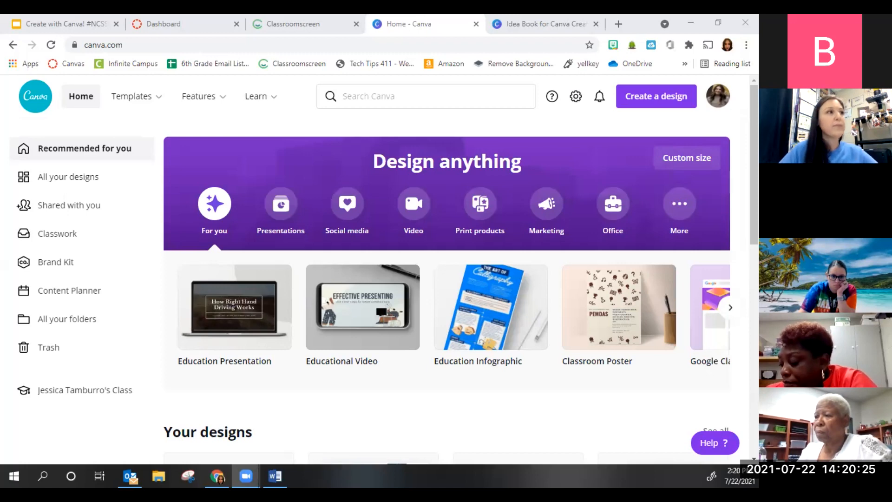
mouse_move(116, 100)
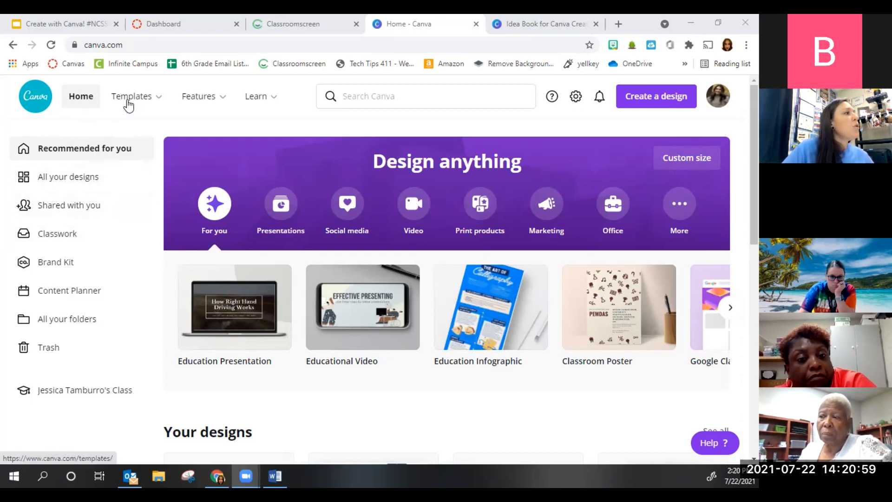
mouse_move(163, 111)
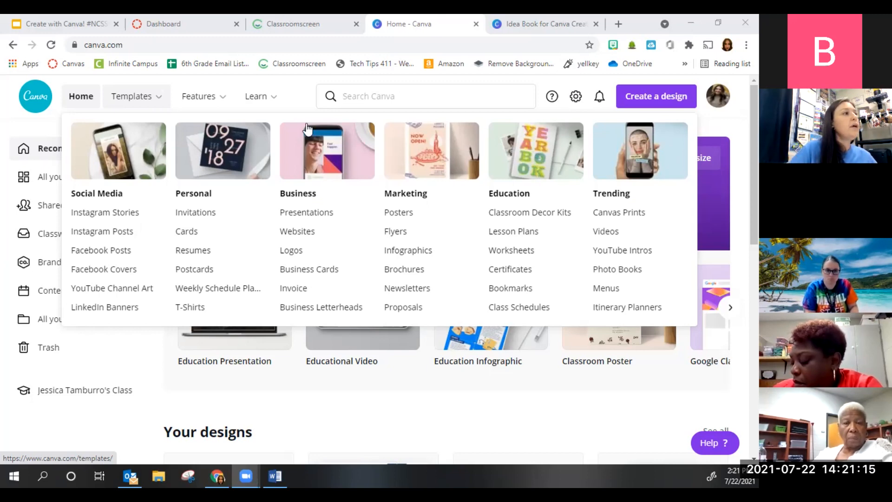
mouse_move(200, 100)
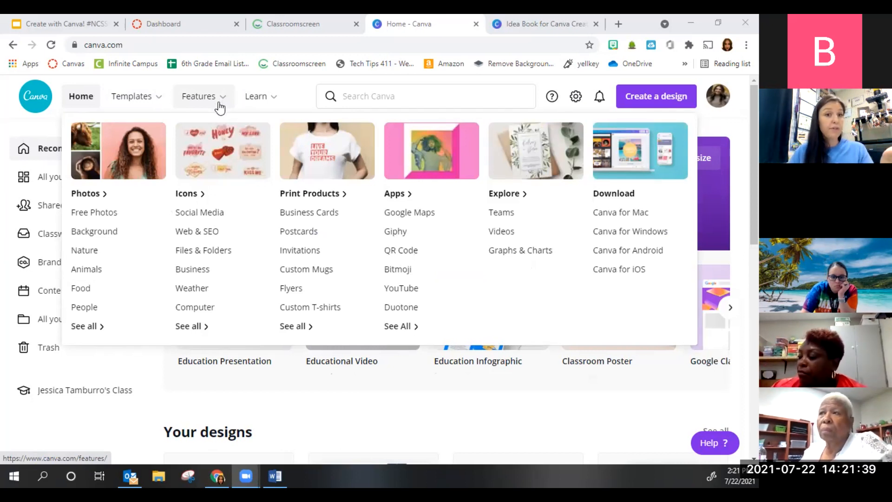
mouse_move(171, 94)
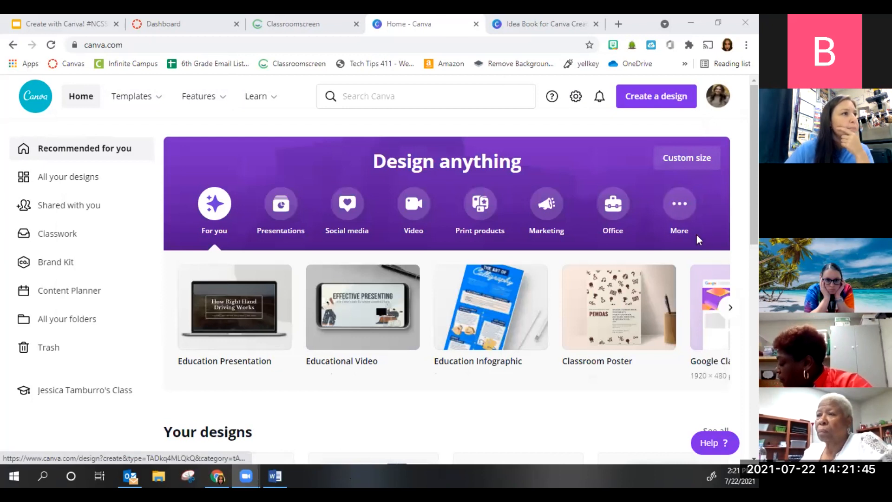
- Create a new blank Logo design from the list of design types
left_click(640, 100)
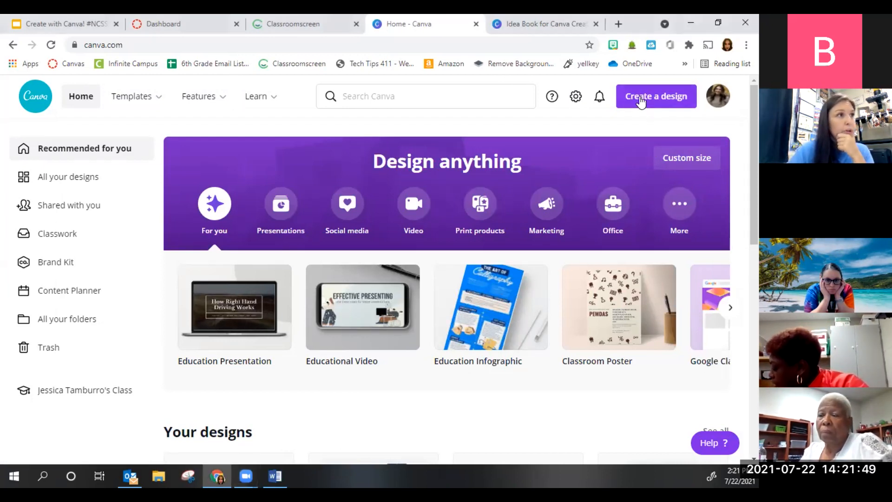
left_click(640, 100)
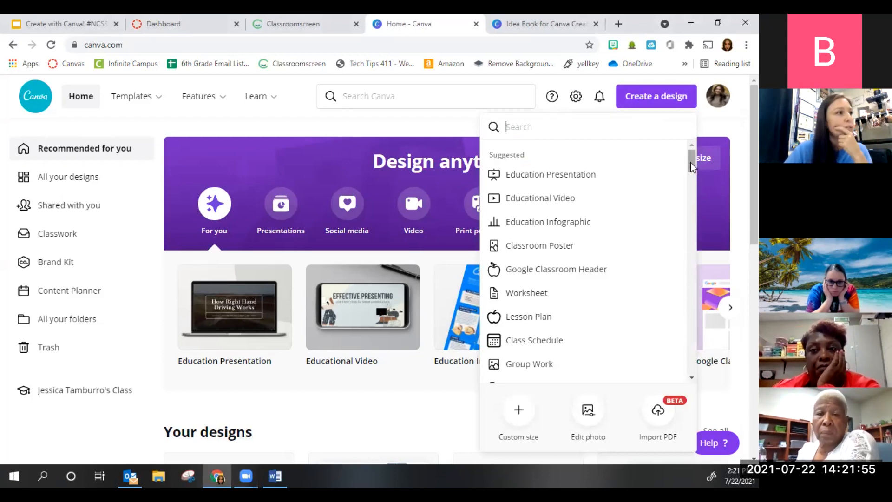
scroll(691, 167, "down", 3)
scroll(697, 188, "down", 4)
scroll(699, 196, "down", 2)
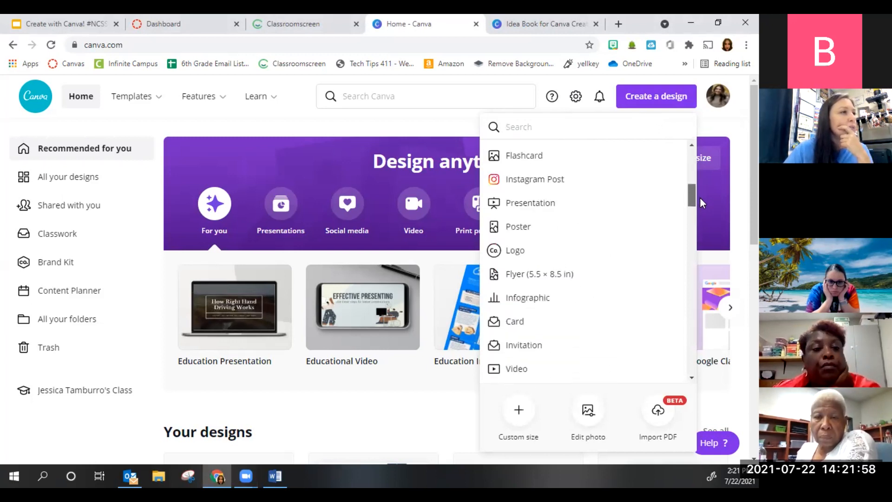
left_click(527, 253)
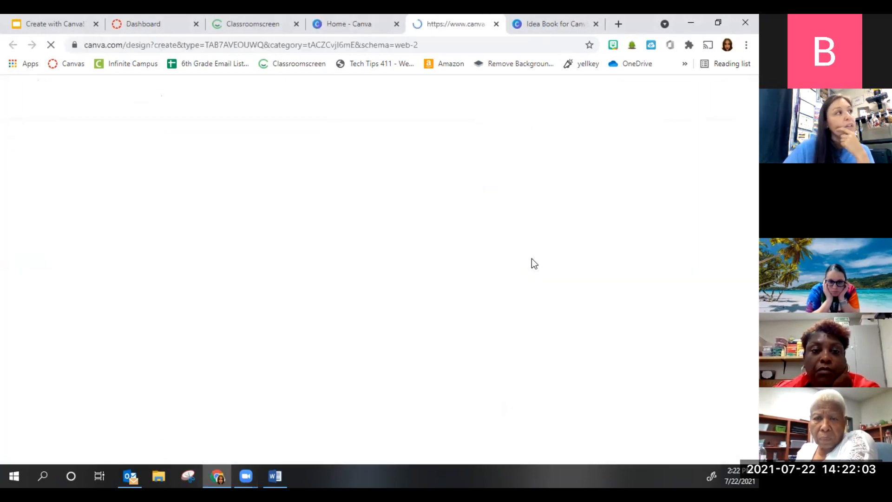
- Open the Earth Science course from the Canvas dashboard and review its home page graphics down to Units of Study
left_click(159, 18)
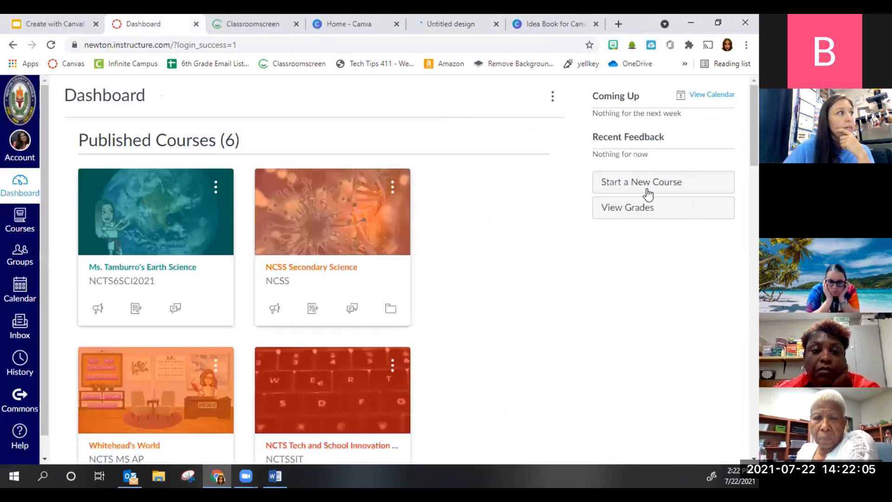
left_click(194, 269)
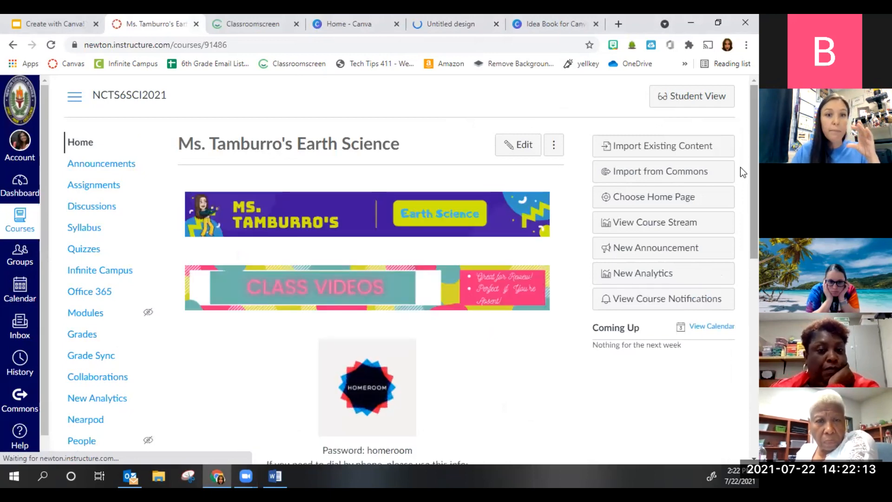
scroll(742, 204, "down", 4)
scroll(742, 285, "down", 5)
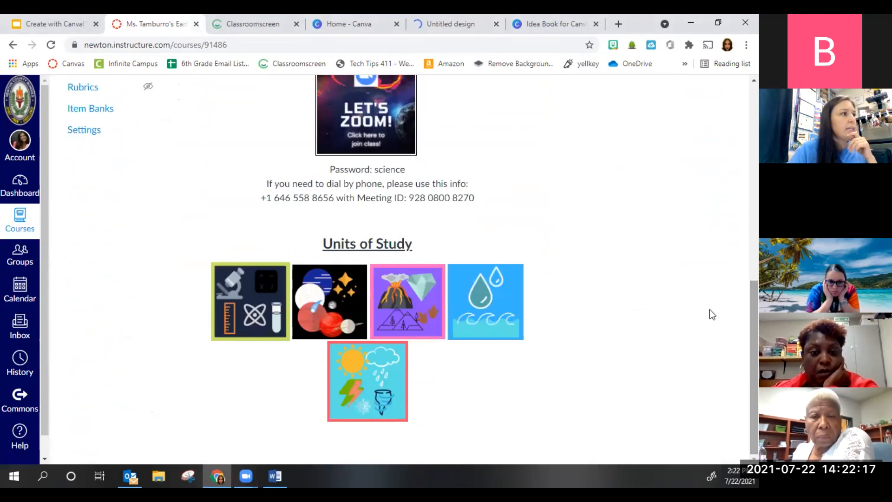
left_click(465, 23)
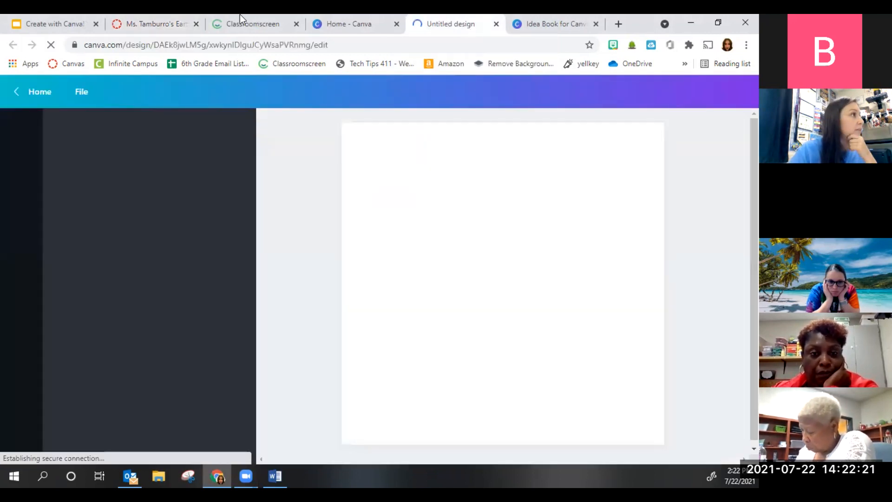
left_click(168, 21)
scroll(670, 312, "up", 4)
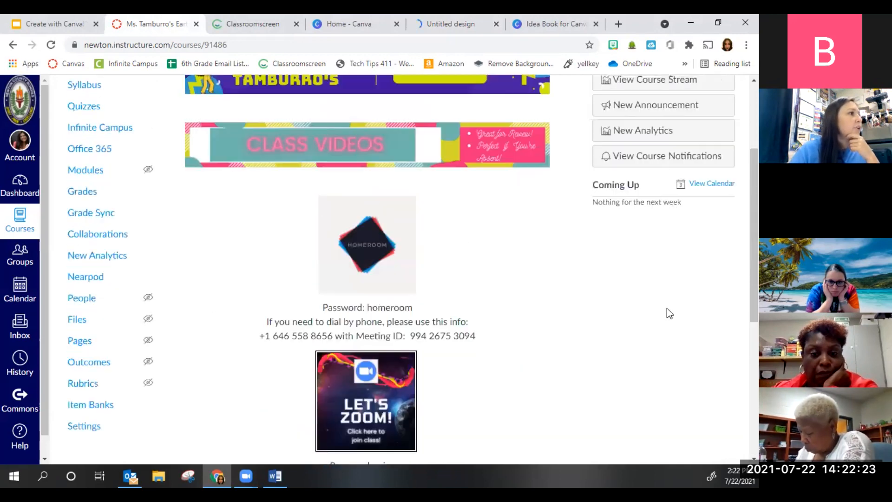
scroll(203, 250, "down", 6)
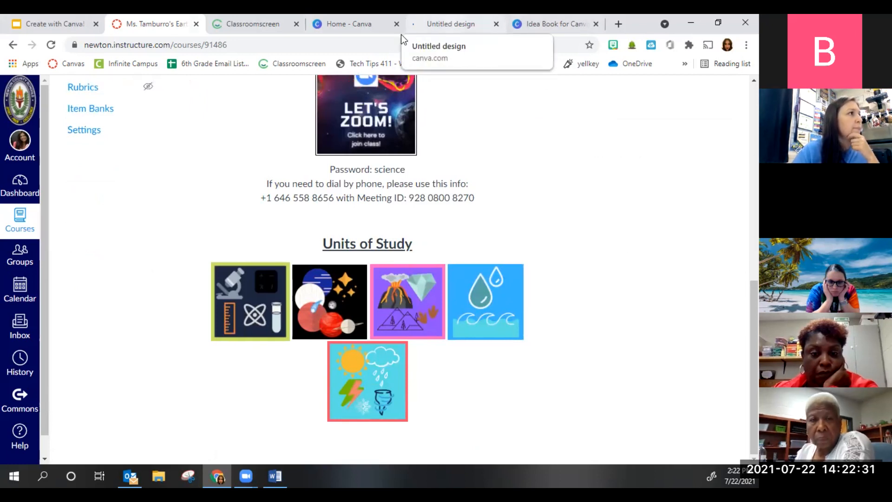
- Return to the Canva home page and look through the available design types from Flashcard to Banner (Landscape)
left_click(450, 18)
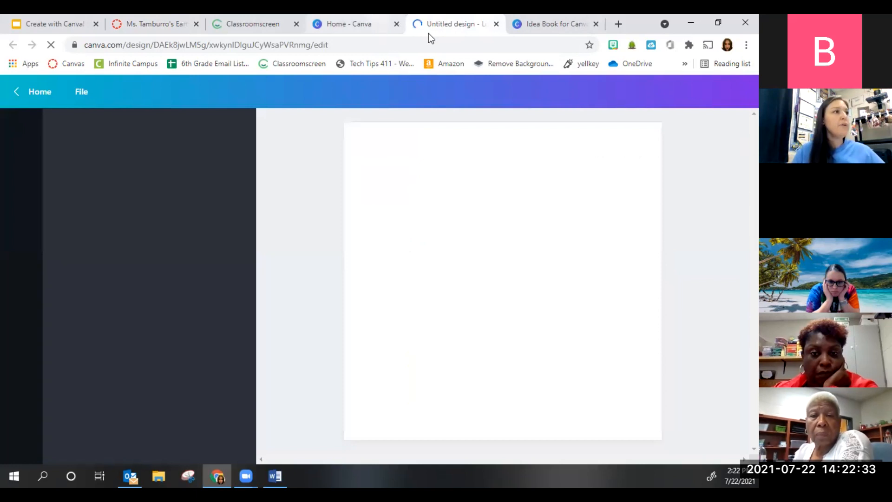
left_click(349, 23)
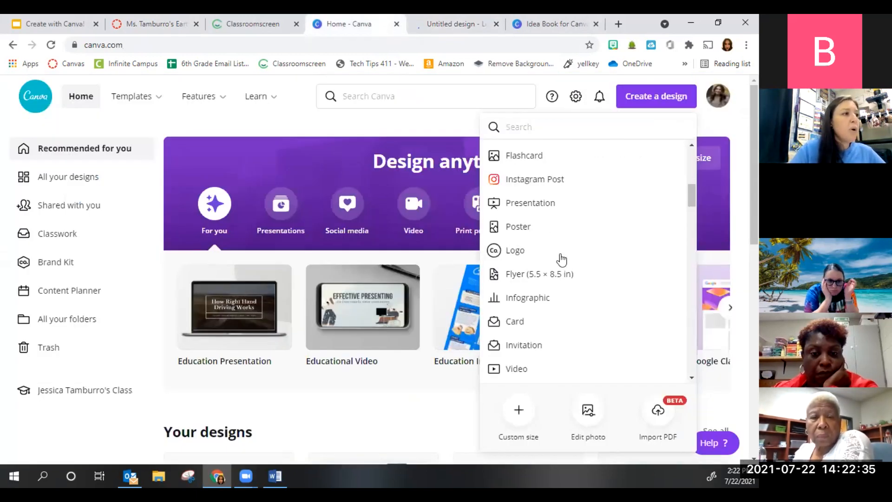
scroll(522, 248, "down", 1)
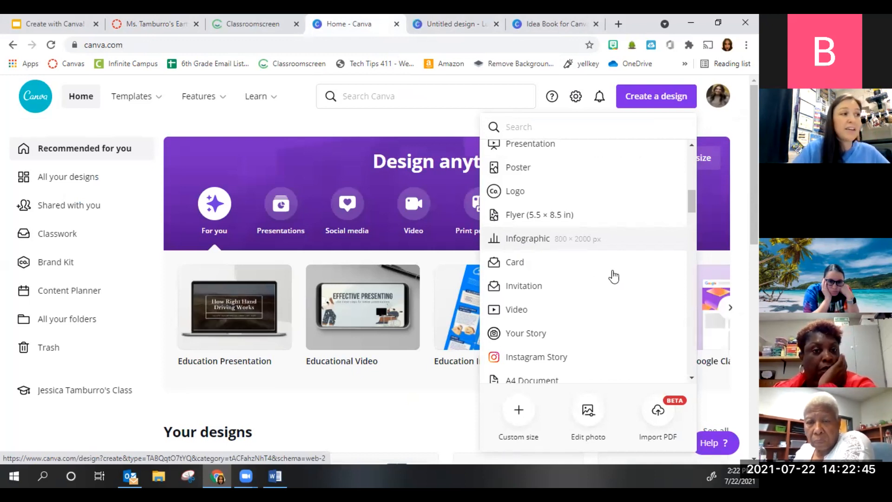
scroll(604, 286, "down", 3)
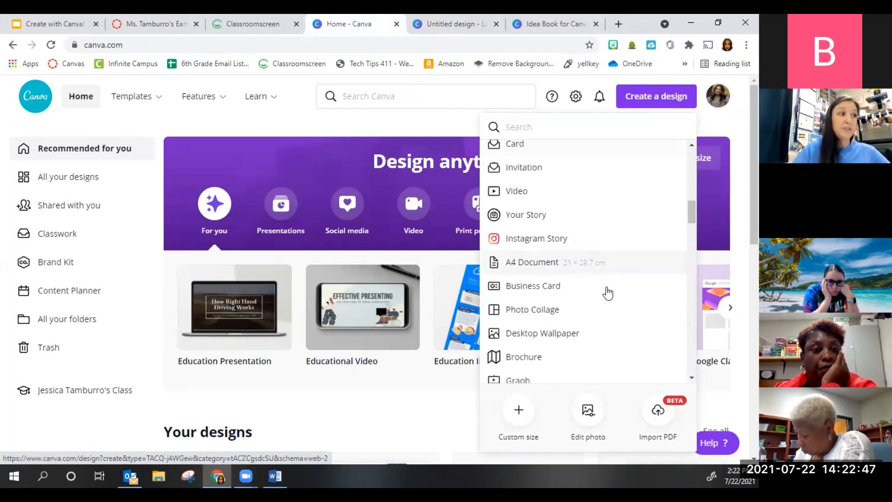
scroll(623, 239, "down", 3)
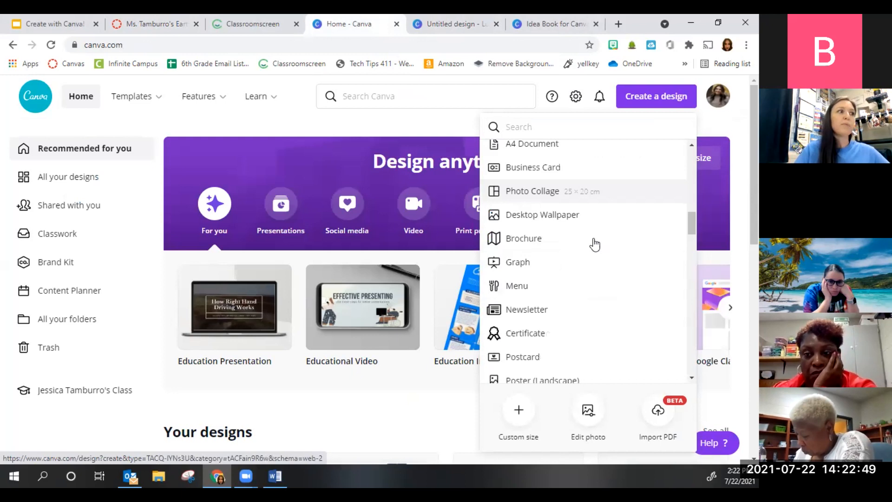
scroll(600, 280, "down", 1)
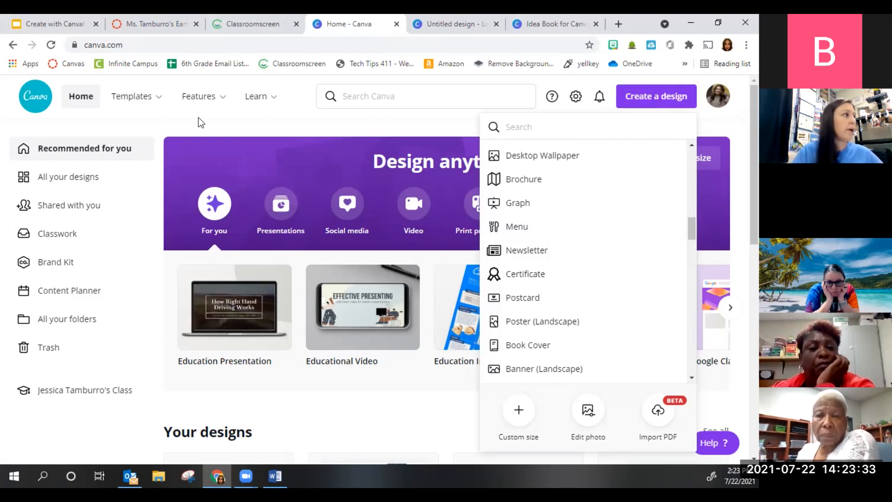
mouse_move(199, 116)
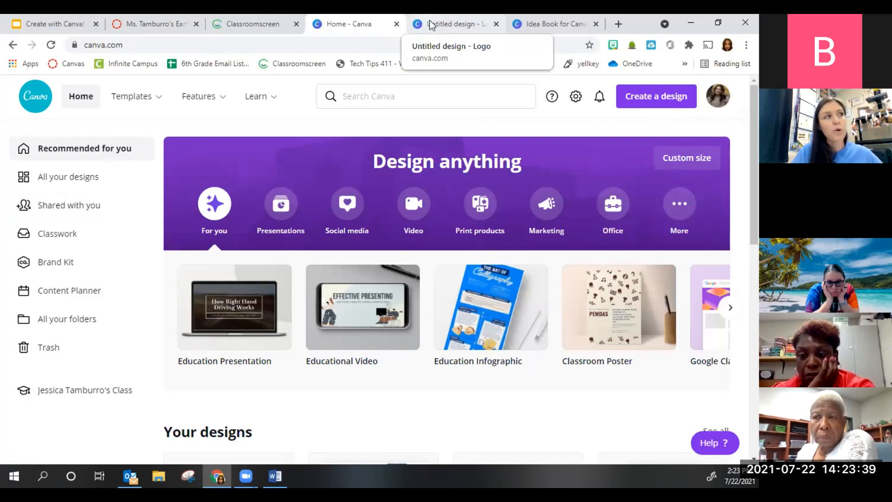
- Switch to the untitled logo design, dismiss the Rakuten cash-back offer and preview the recently used templates
key("ctrl+Tab")
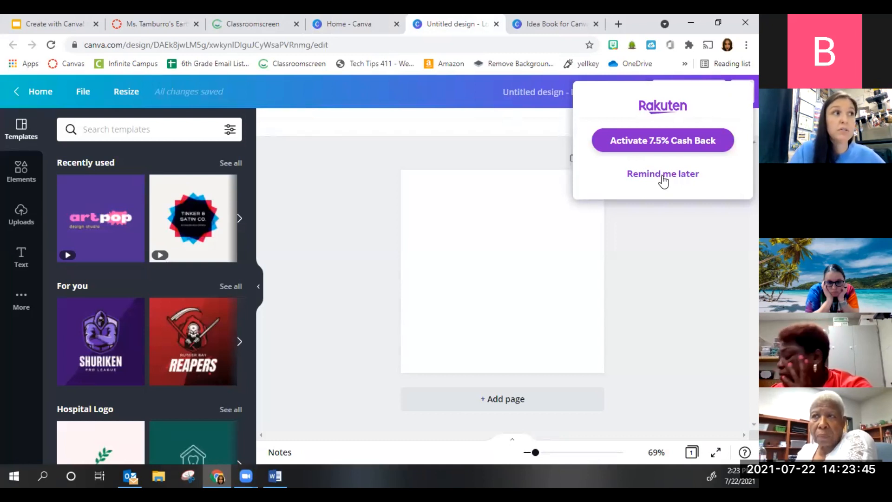
left_click(690, 262)
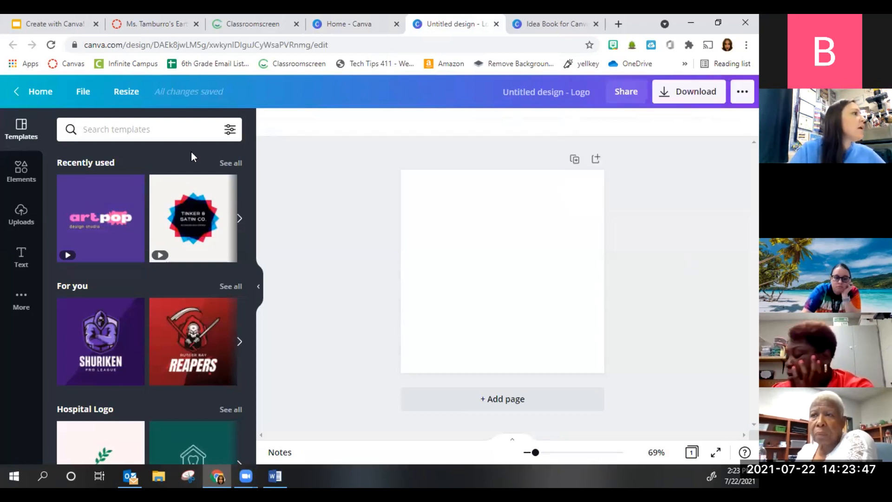
mouse_move(200, 246)
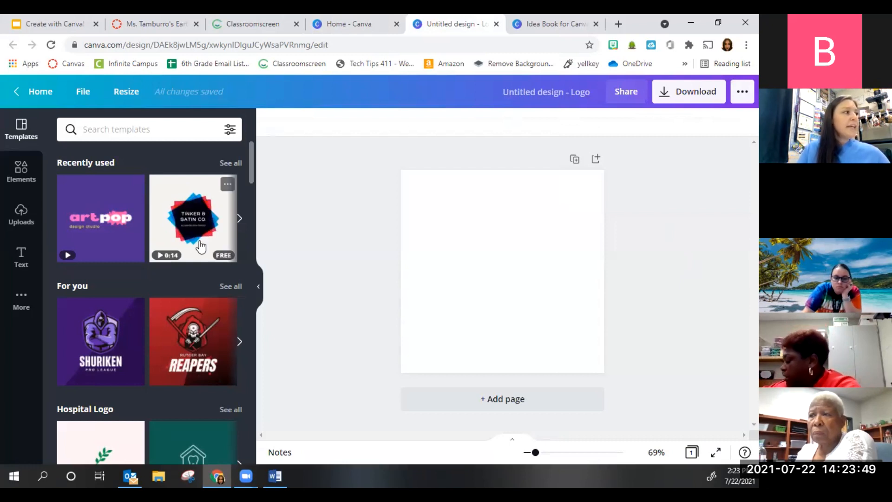
mouse_move(112, 220)
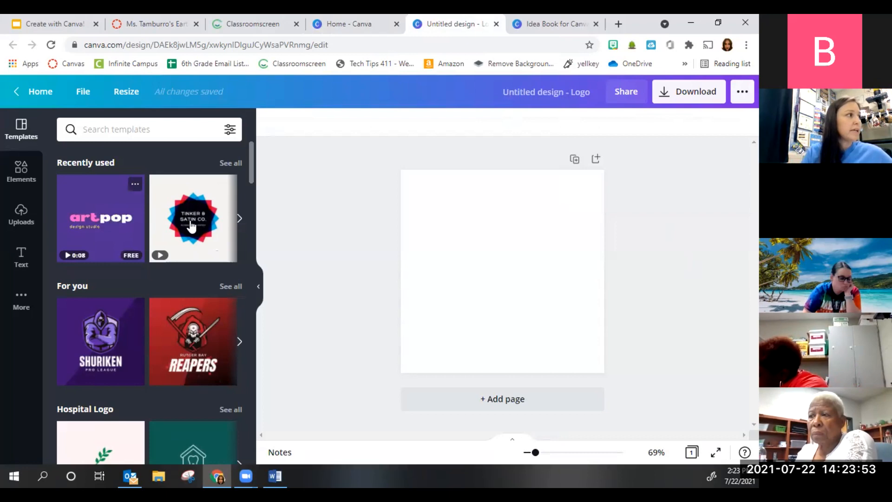
- Examine the Homeroom logo on the Earth Science course page as an example of a template-based design
left_click(144, 23)
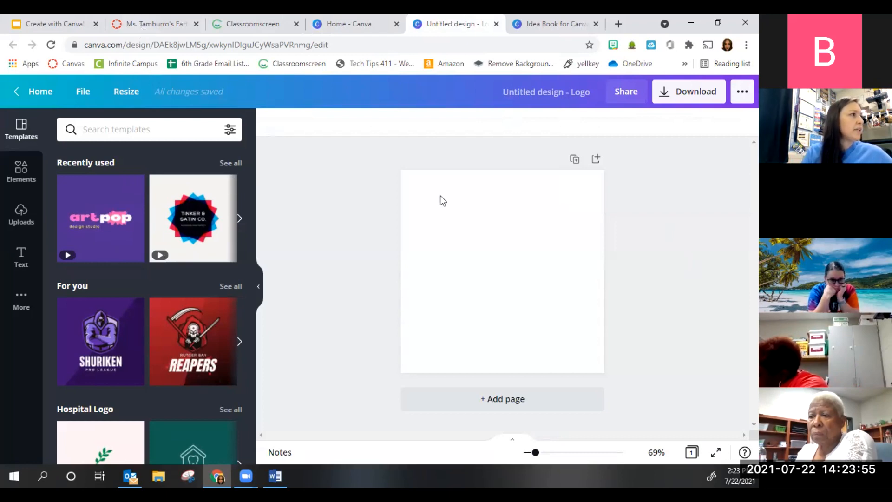
scroll(342, 226, "up", 6)
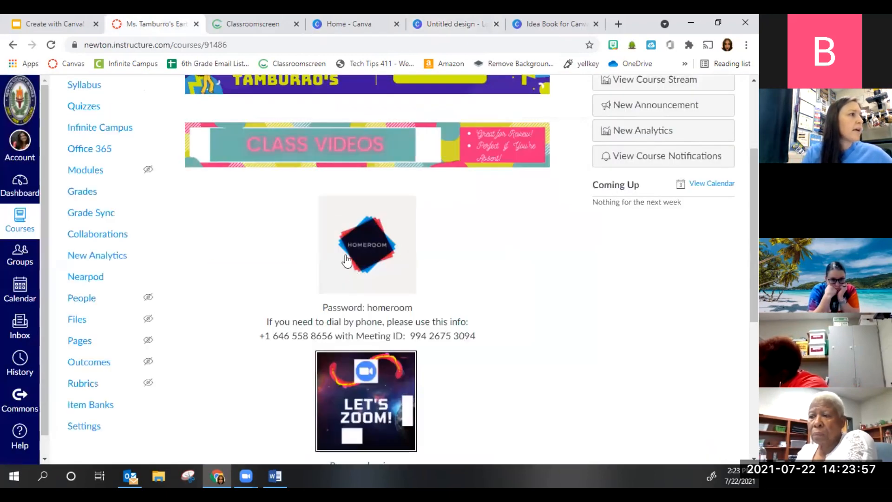
left_click(448, 25)
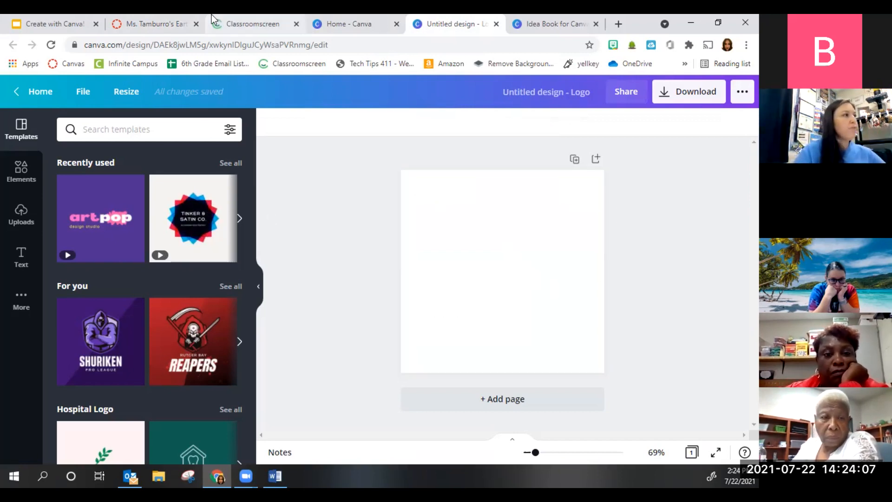
left_click(129, 18)
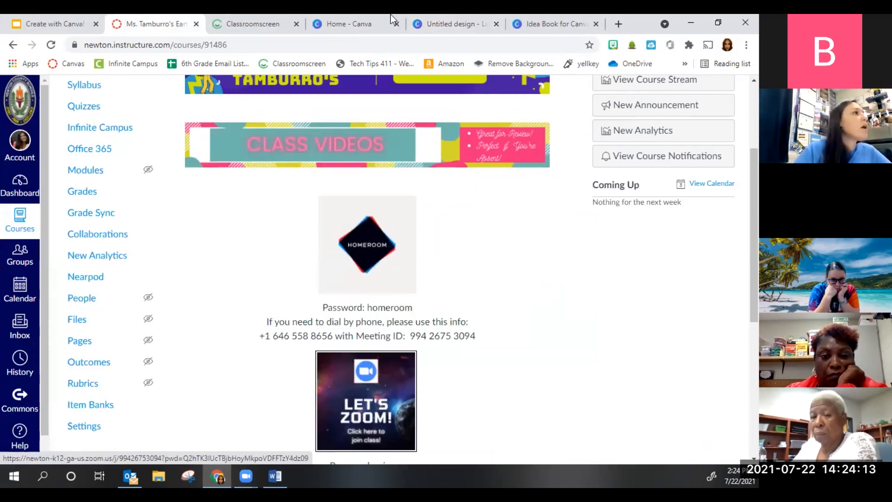
- Rename the untitled logo design as Practice
left_click(449, 24)
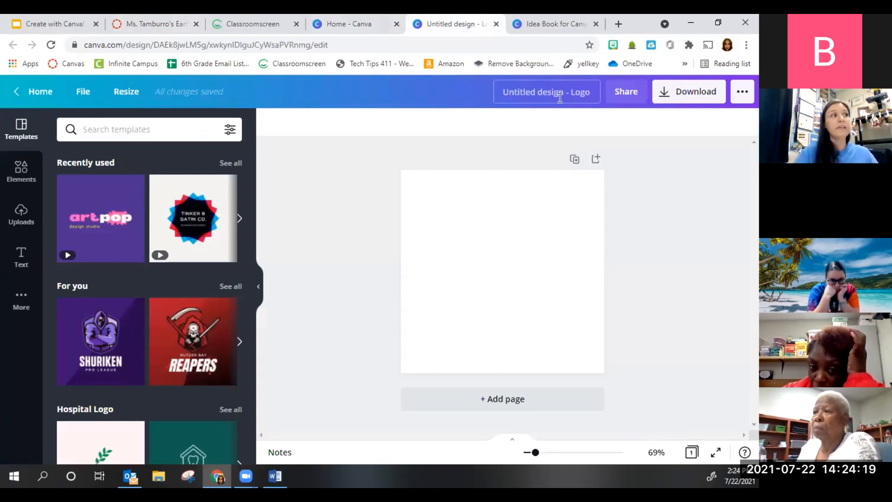
left_click(583, 100)
key("BackSpace")
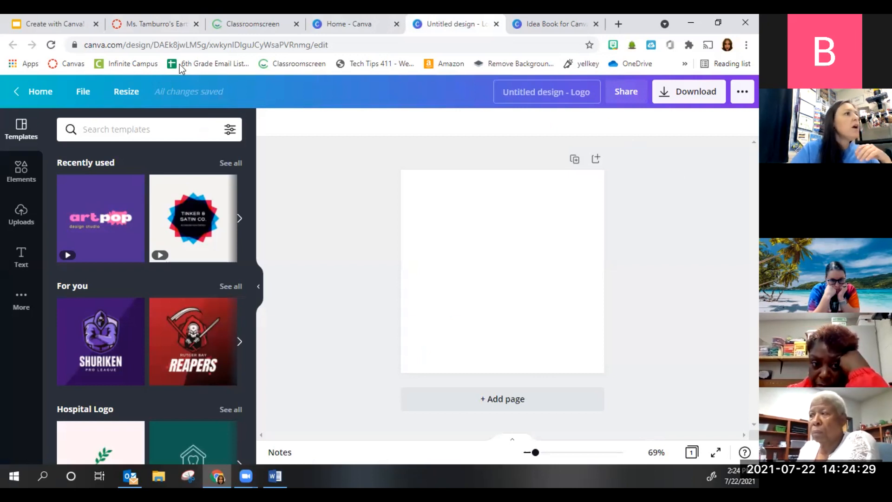
type("Practice")
left_click(436, 147)
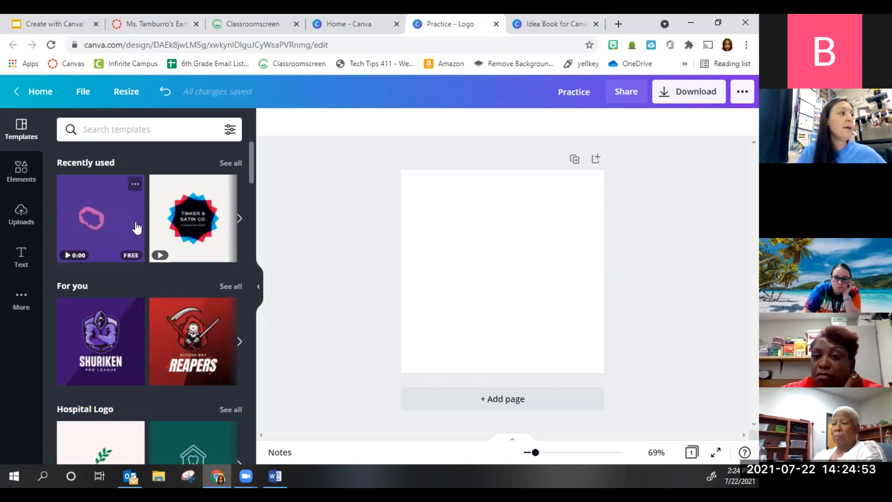
- Apply the Beechtown Knights template from the Basketball Logo category to the blank page
scroll(116, 233, "down", 2)
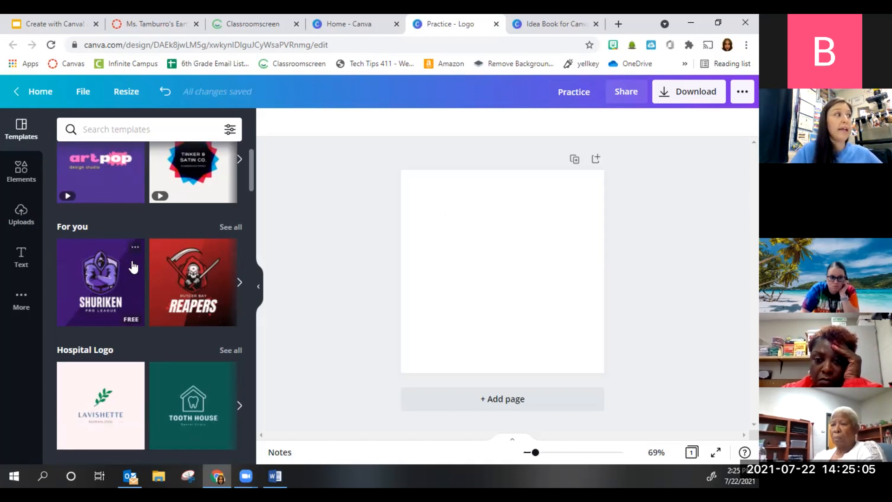
scroll(154, 265, "up", 1)
scroll(198, 285, "down", 8)
scroll(192, 270, "down", 10)
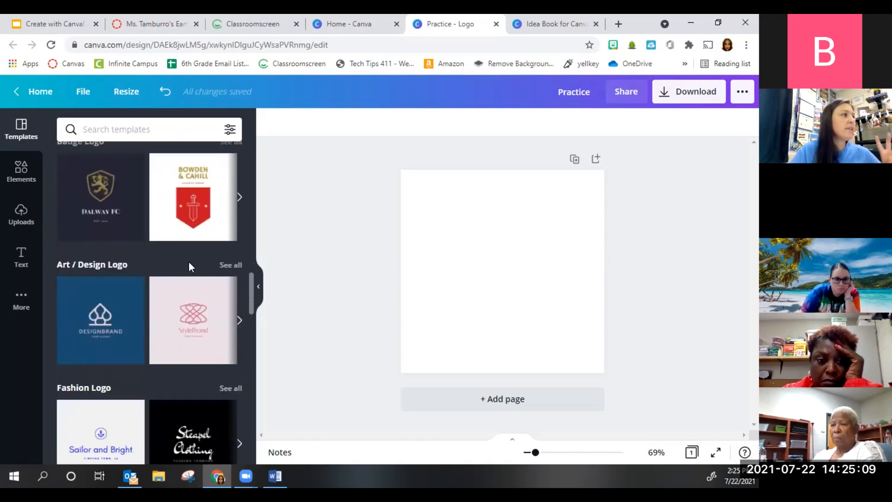
scroll(189, 266, "down", 15)
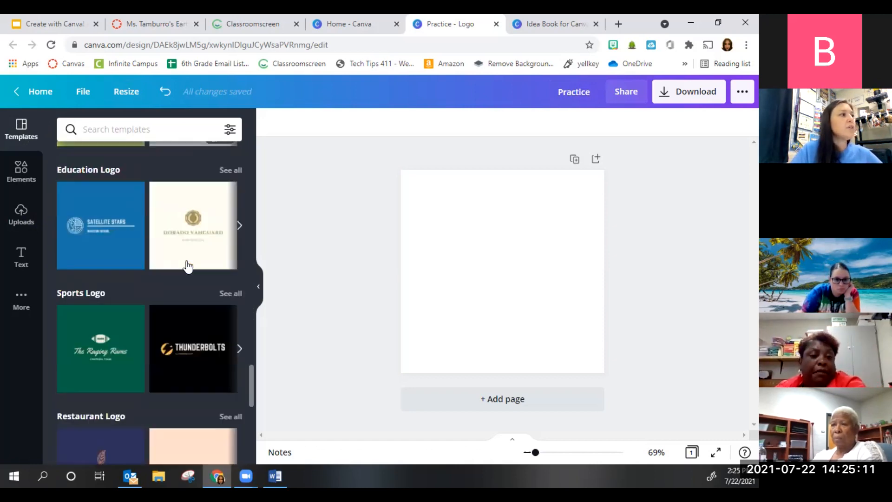
scroll(188, 266, "down", 14)
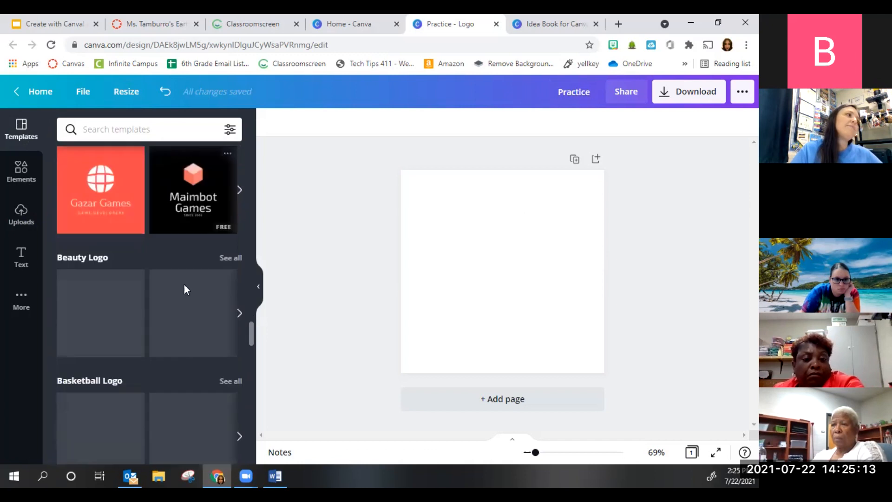
scroll(184, 291, "down", 4)
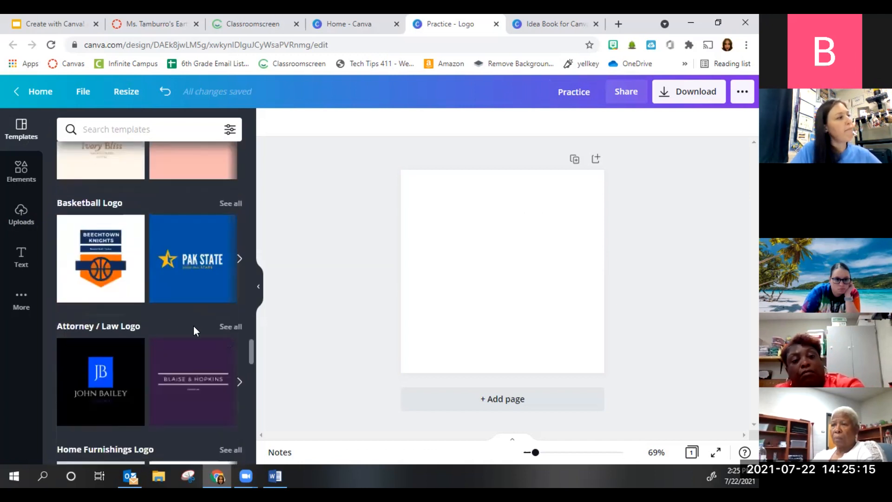
scroll(186, 331, "down", 3)
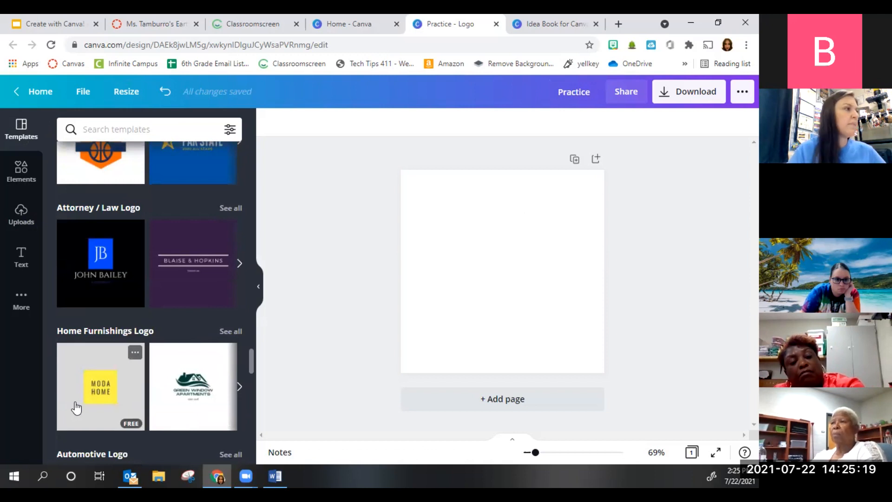
scroll(77, 408, "up", 3)
left_click(84, 274)
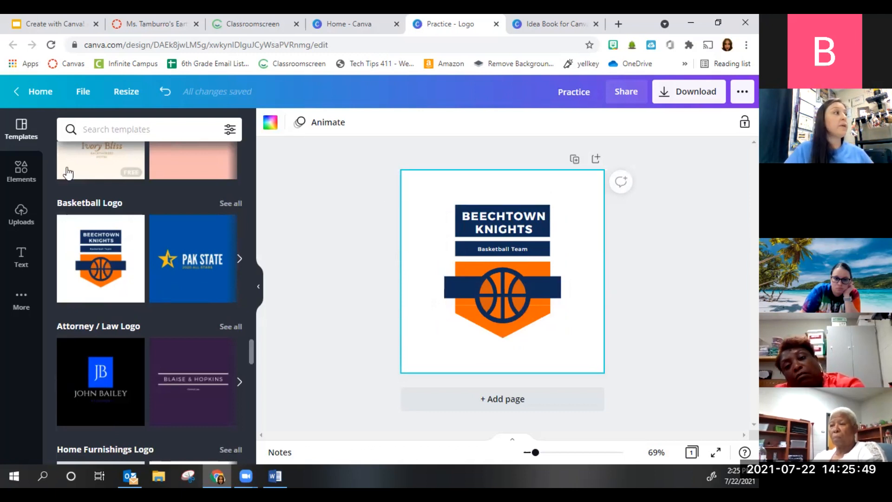
- Dismiss the tip about ungrouping elements and delete the basketball graphic from the logo
left_click(24, 175)
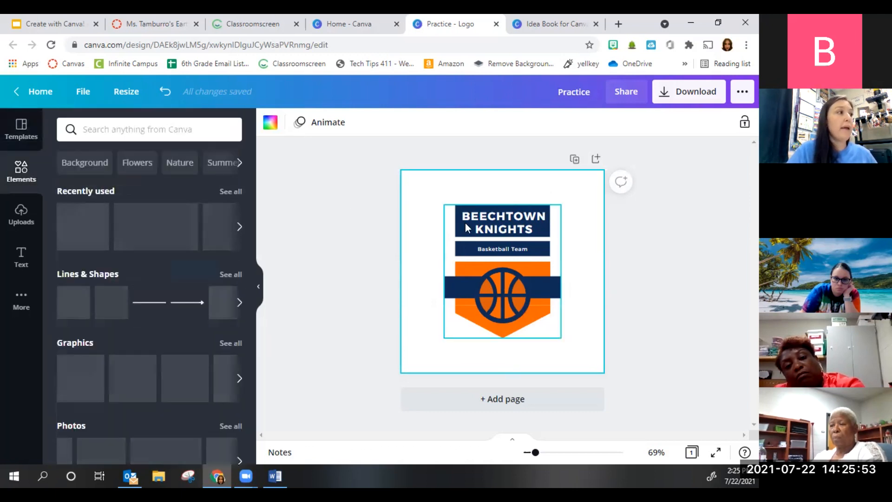
left_click(21, 130)
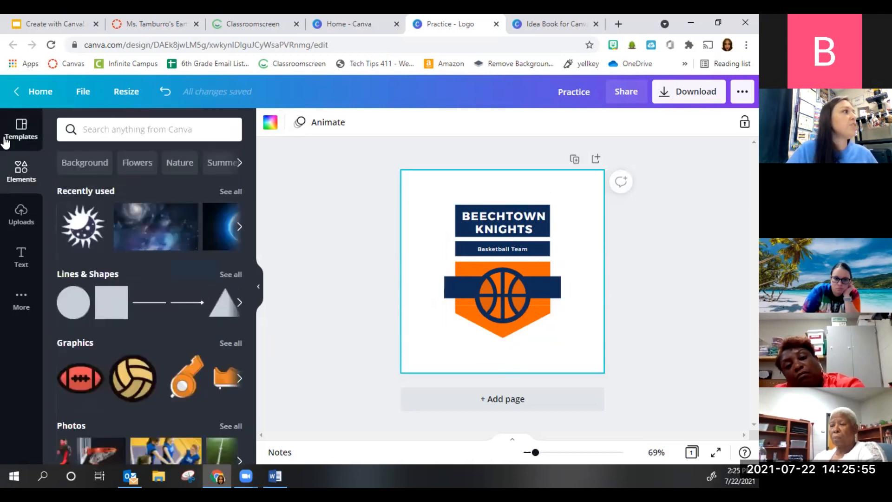
left_click(492, 262)
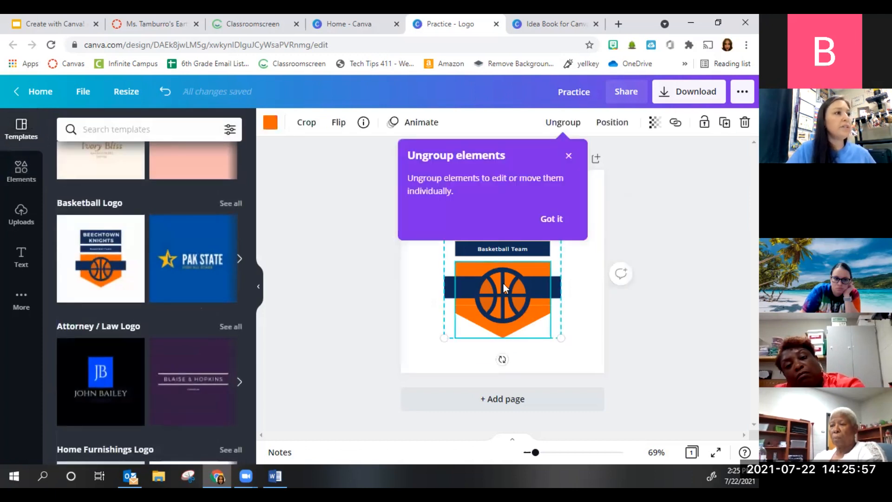
left_click(572, 154)
left_click(515, 282)
key("Delete")
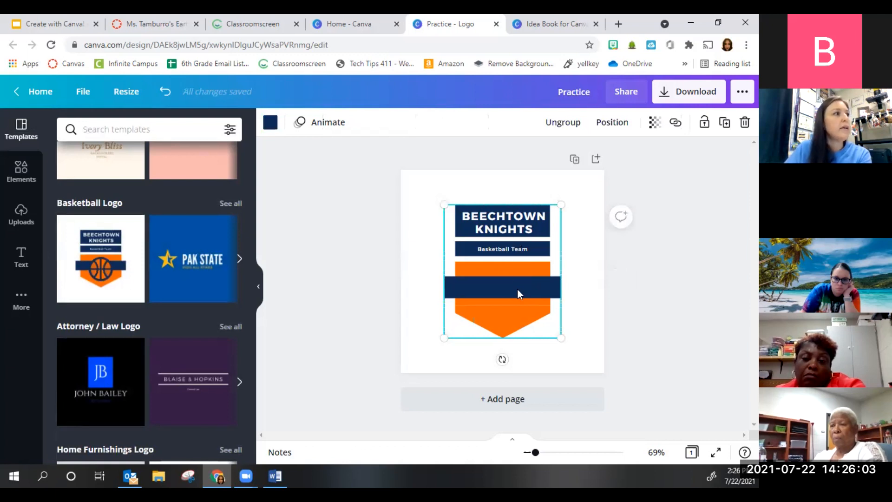
- Replace the logo's subtitle with "Dance Team" and its main title with "NCTS"
left_click(527, 250)
left_click(529, 251)
type("Dance Team")
left_click(519, 230)
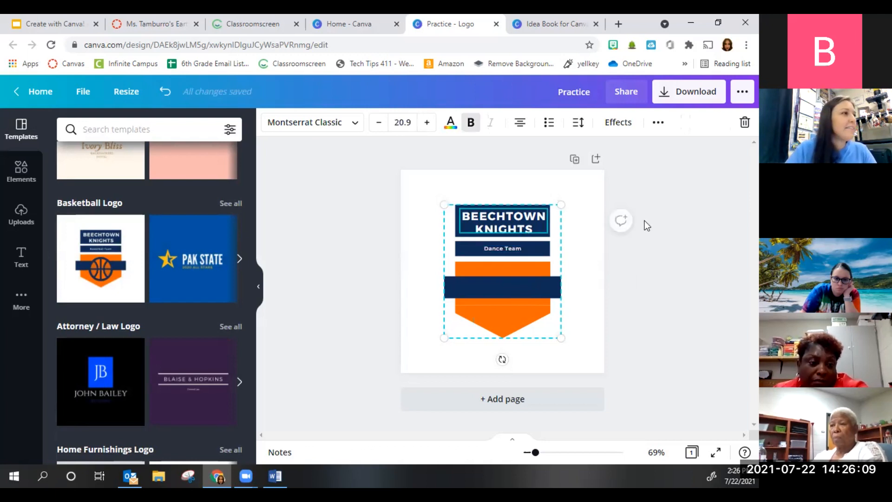
left_click(537, 228)
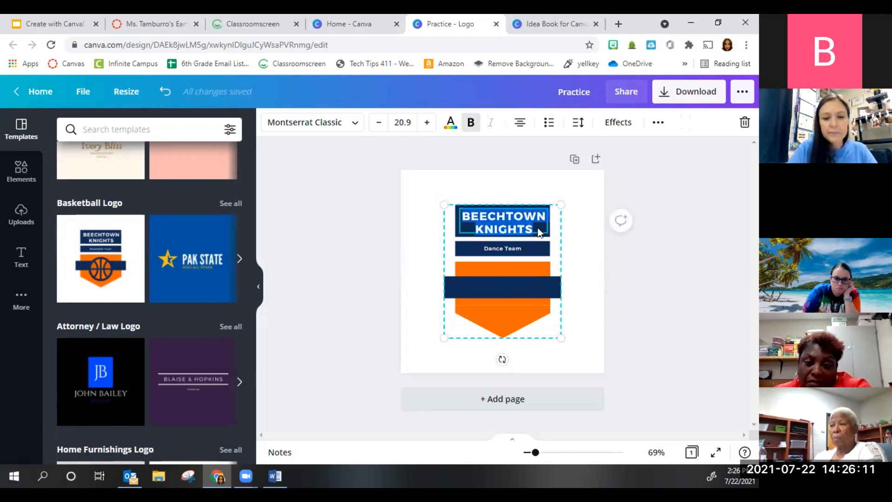
type("NCTS")
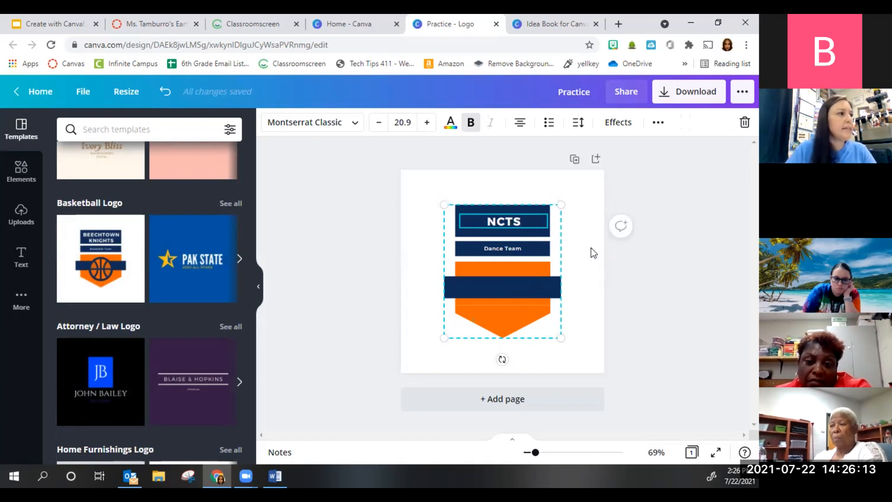
left_click(591, 247)
- Recolor the orange pennant shape behind the navy band to the default red
left_click(535, 267)
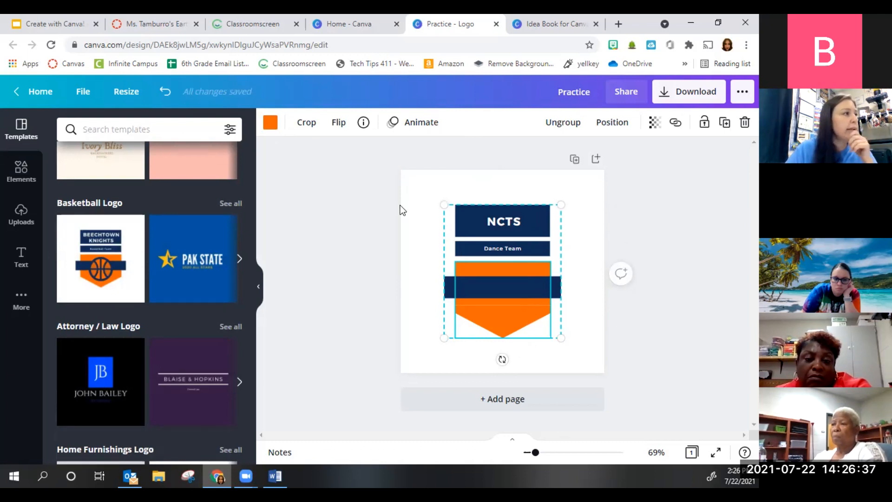
left_click(274, 125)
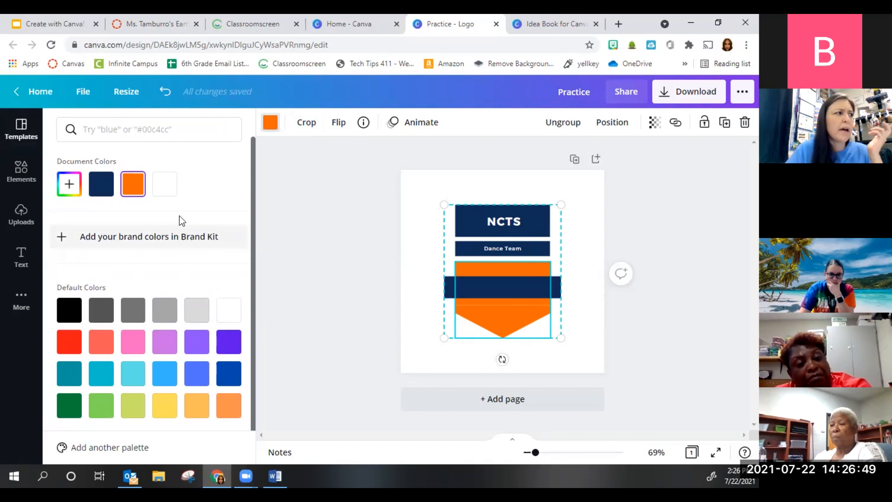
scroll(91, 324, "down", 1)
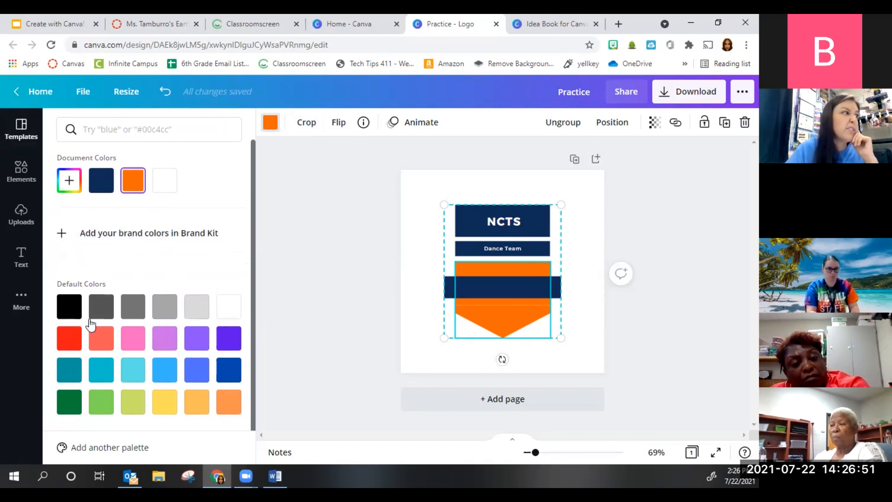
left_click(72, 331)
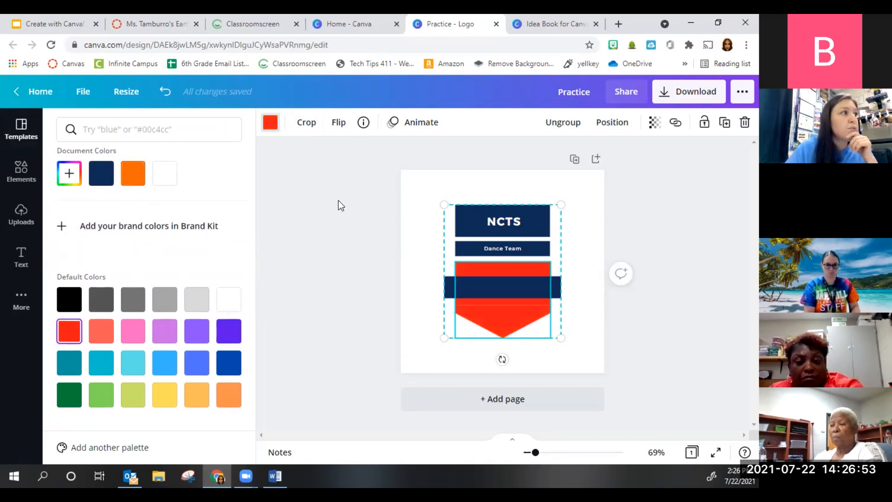
key("Escape")
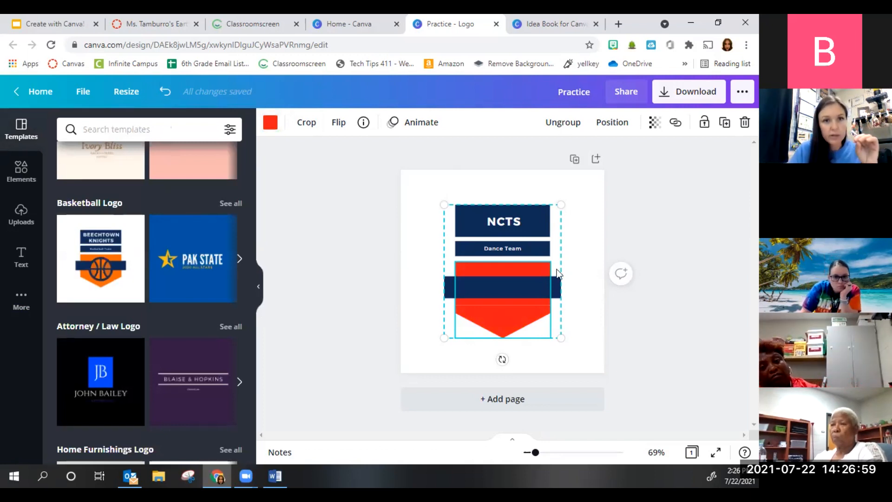
left_click(589, 310)
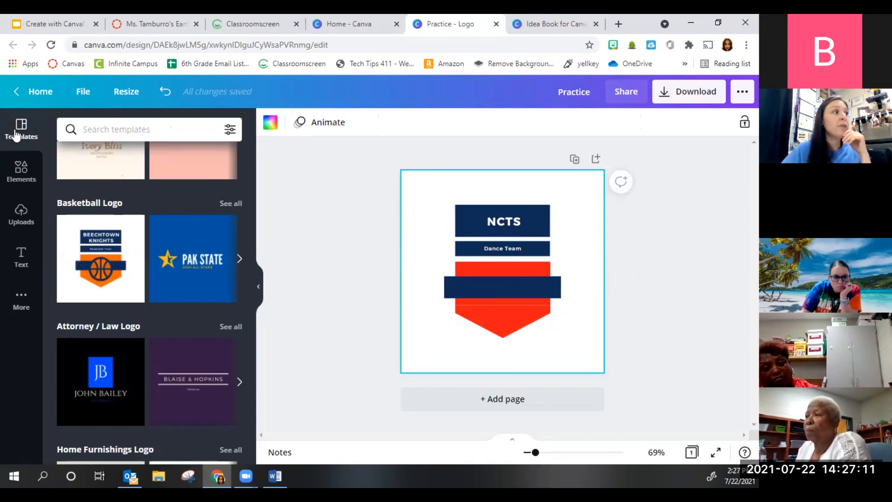
scroll(165, 225, "down", 7)
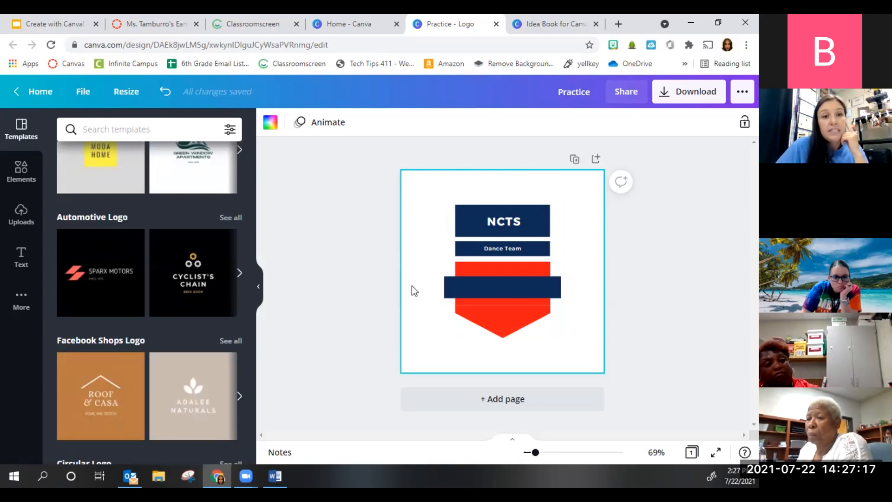
scroll(227, 293, "up", 15)
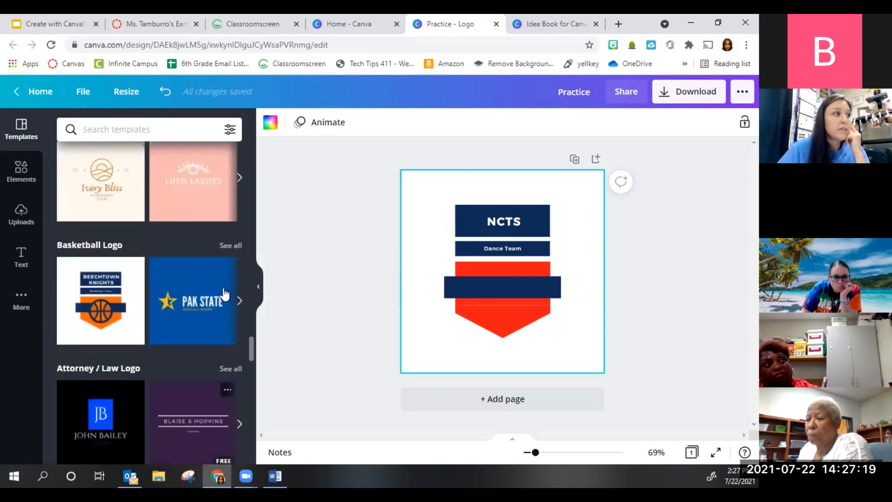
scroll(225, 302, "up", 2)
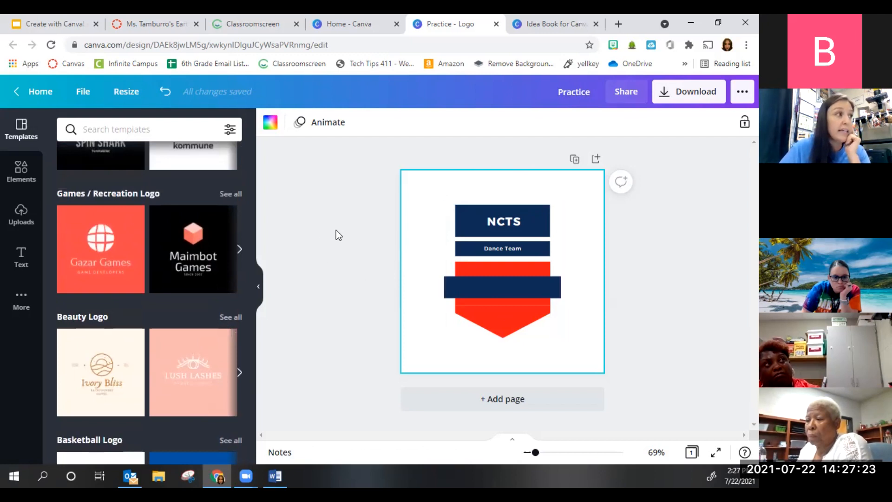
- Examine the individual logo parts, and the available fonts and additional formatting options for the Dance Team text
left_click(536, 291)
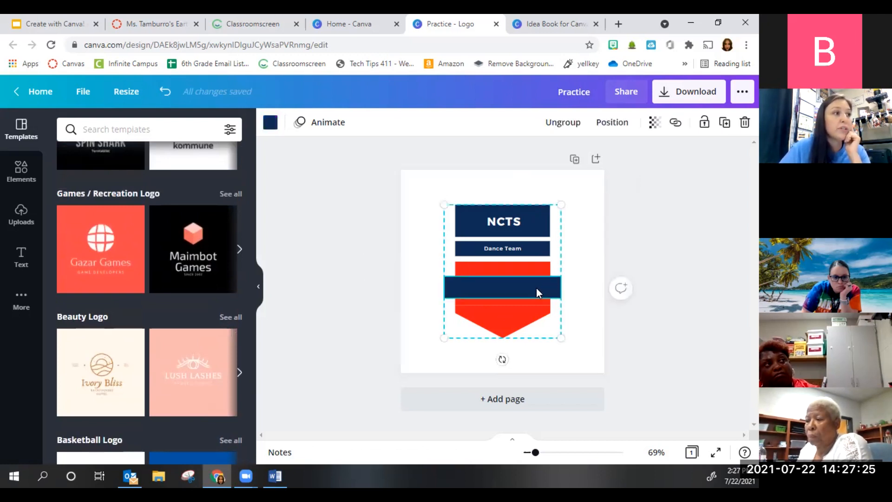
left_click(544, 221)
left_click(523, 247)
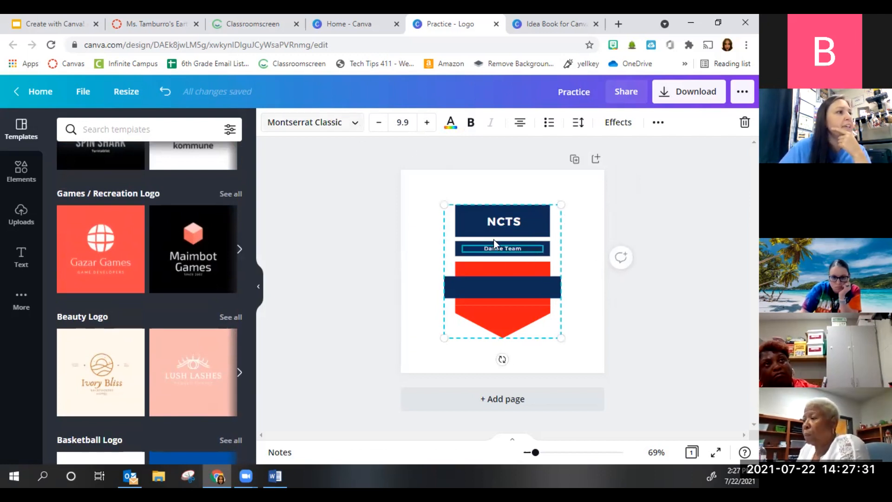
left_click(355, 126)
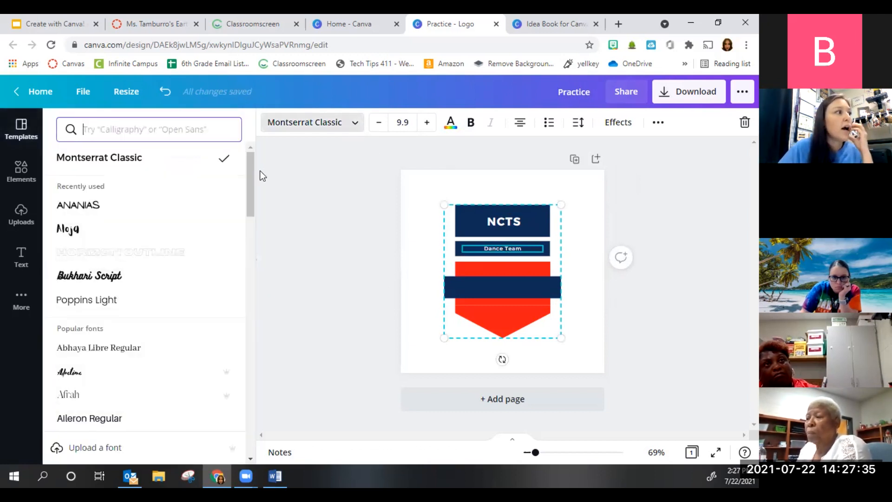
left_click_drag(250, 166, 233, 259)
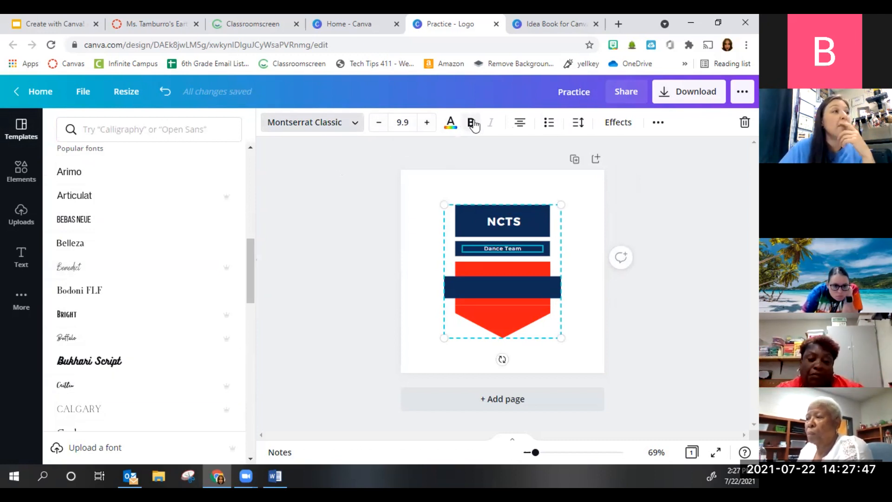
left_click(658, 124)
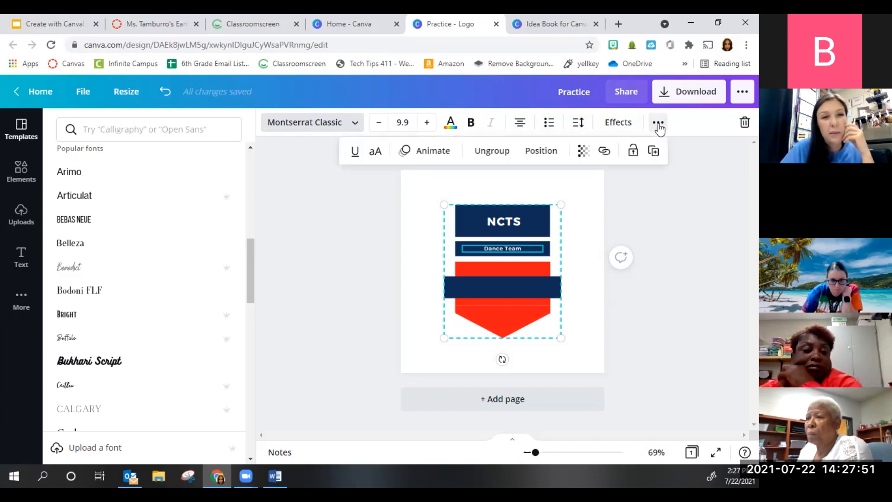
left_click(659, 125)
left_click(296, 216)
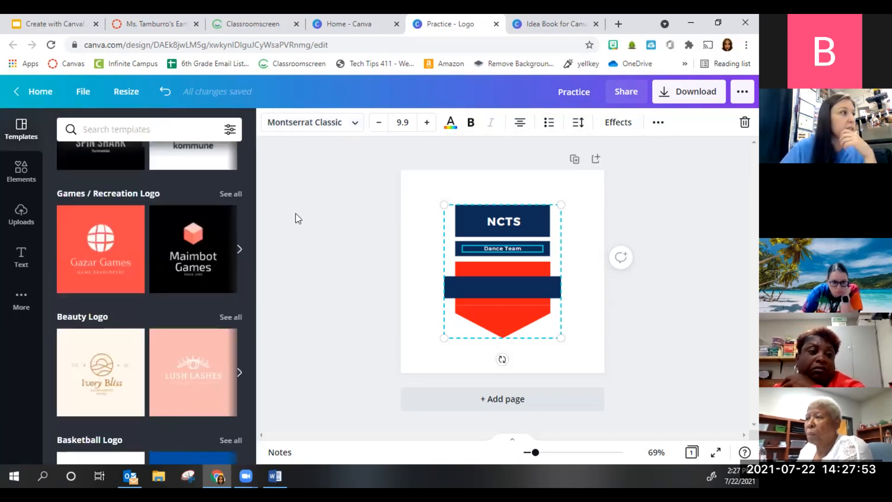
- Search the design elements for "dance"
scroll(162, 268, "up", 5)
scroll(163, 267, "up", 10)
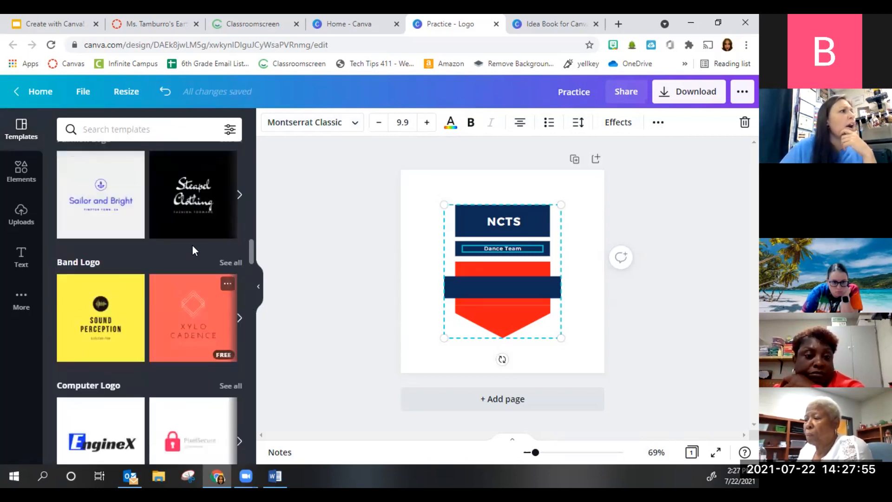
scroll(246, 210, "up", 5)
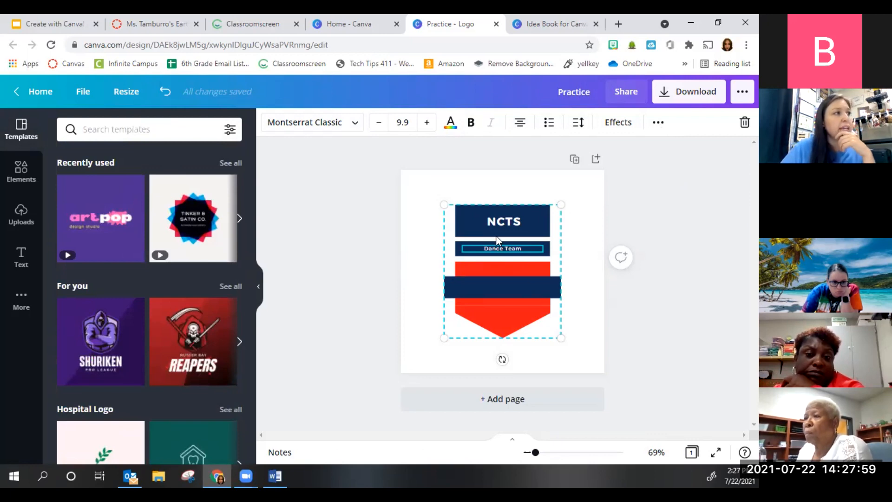
left_click(24, 171)
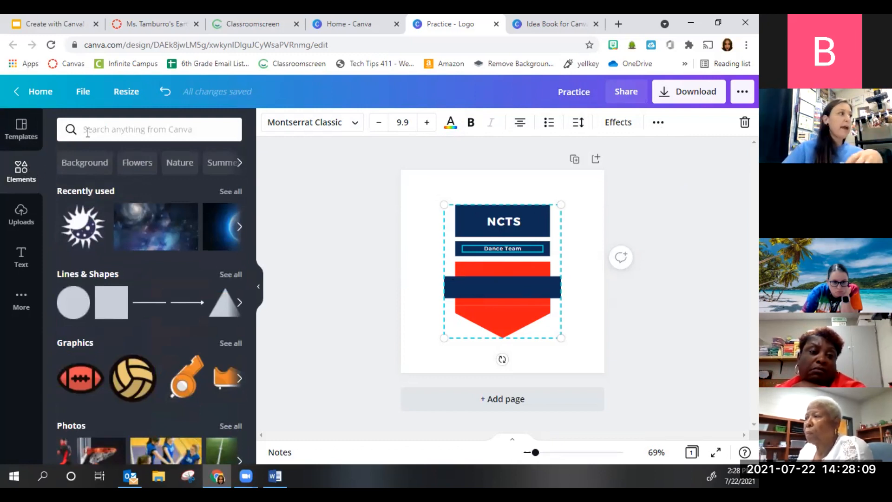
left_click(110, 135)
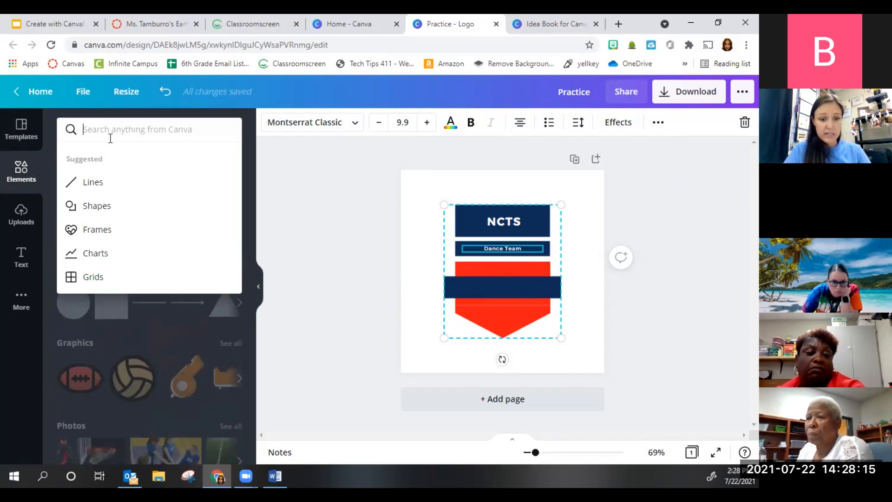
type("dance")
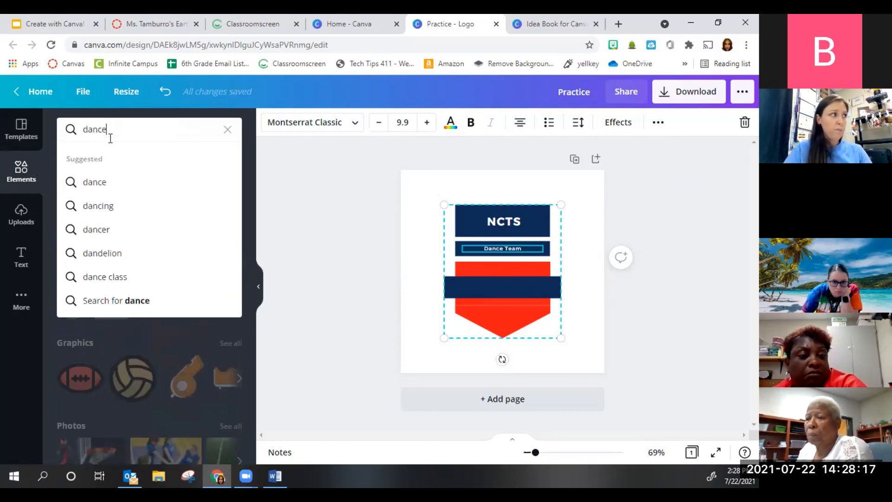
key("Return")
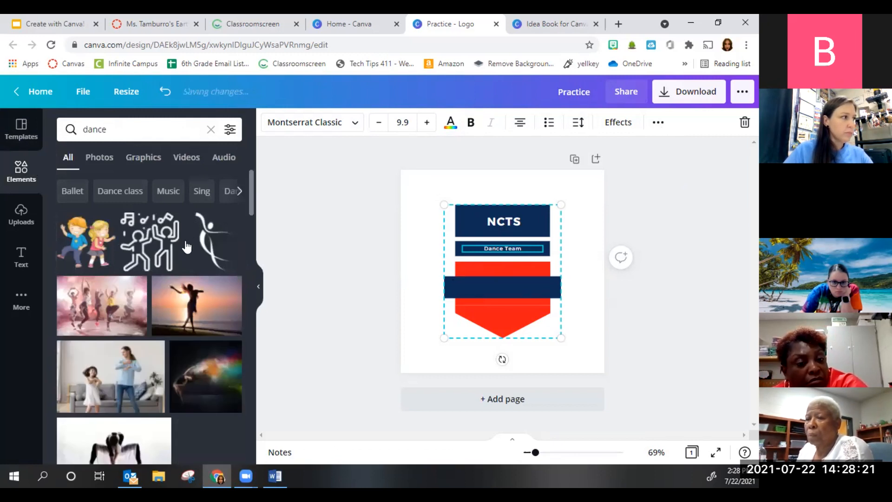
- Add the white leaping dancer graphic to the logo, shrink it and centre it over the red pennant and navy band
left_click(208, 243)
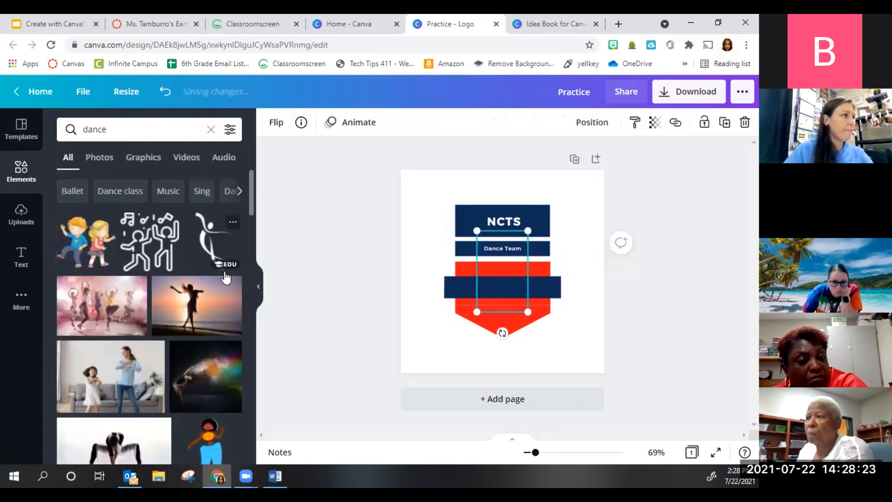
left_click_drag(503, 288, 509, 309)
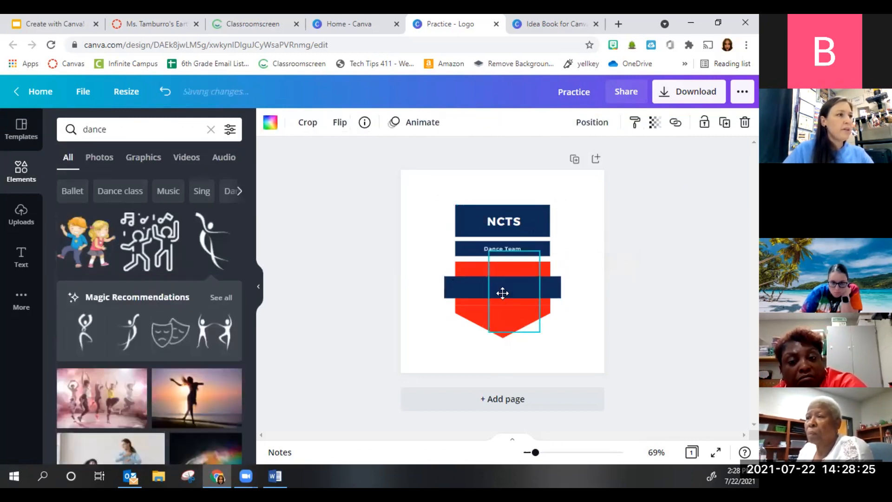
left_click_drag(531, 249, 489, 286)
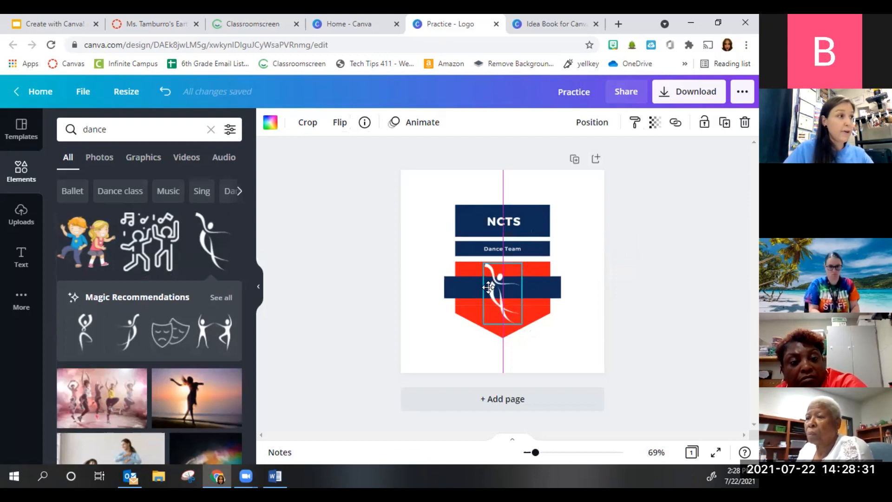
left_click_drag(489, 287, 491, 288)
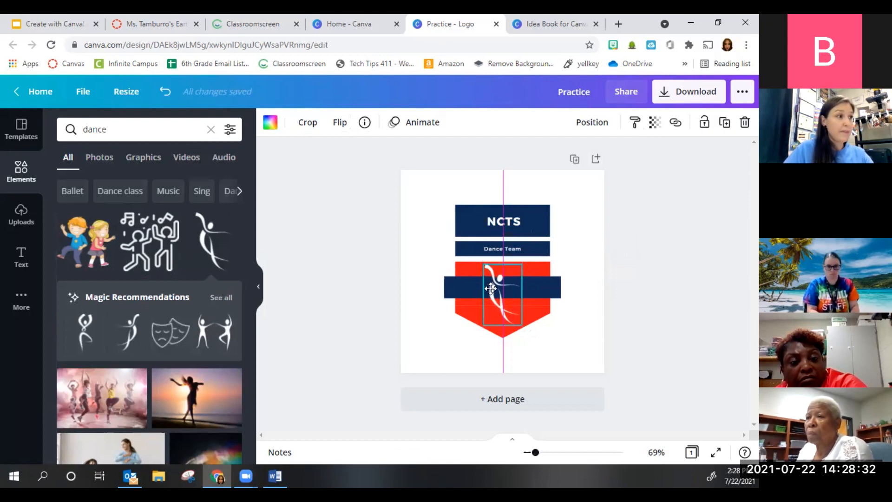
left_click(565, 324)
left_click_drag(495, 297, 500, 300)
left_click(591, 324)
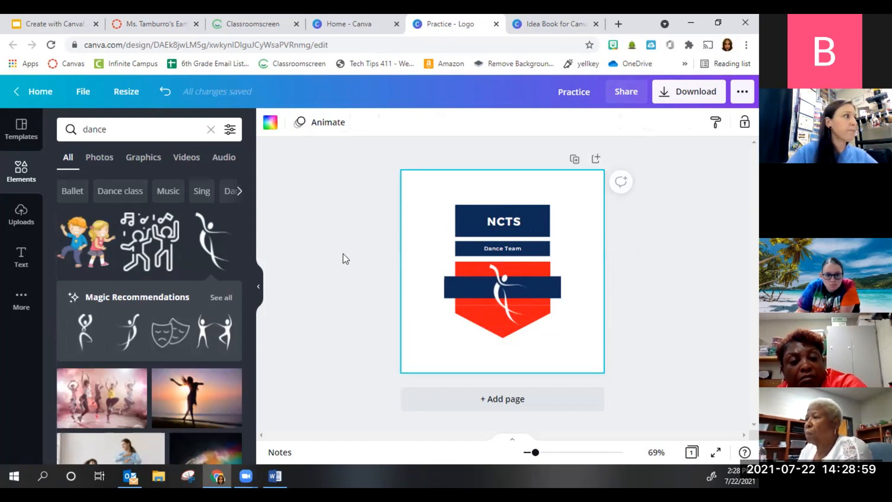
- Add the uploaded cartoon avatar of the woman in yellow trousers and place it in the page's lower-left corner
left_click(20, 222)
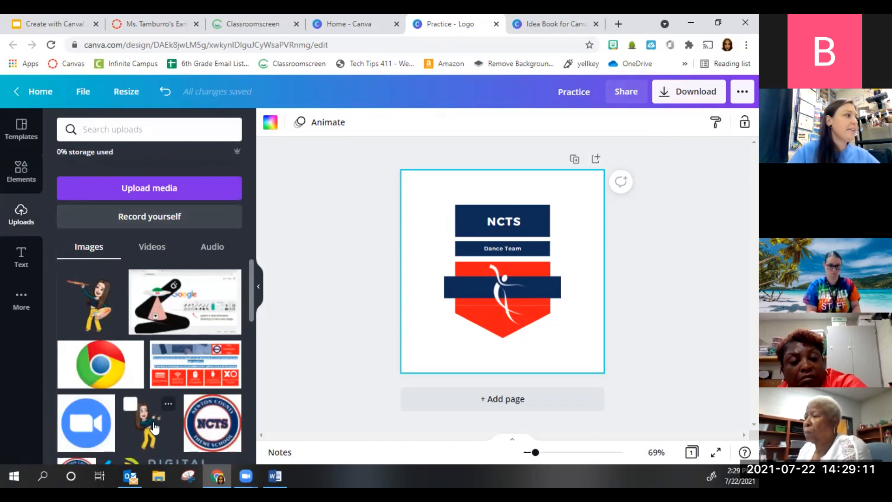
left_click(89, 301)
left_click_drag(498, 291, 434, 314)
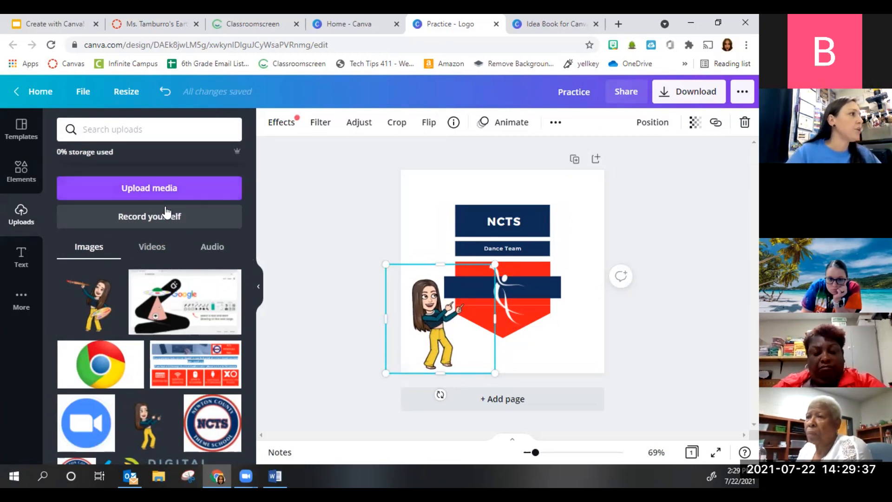
- Browse the text font combinations and add the pink neon "GLOW" style to the page
left_click(154, 248)
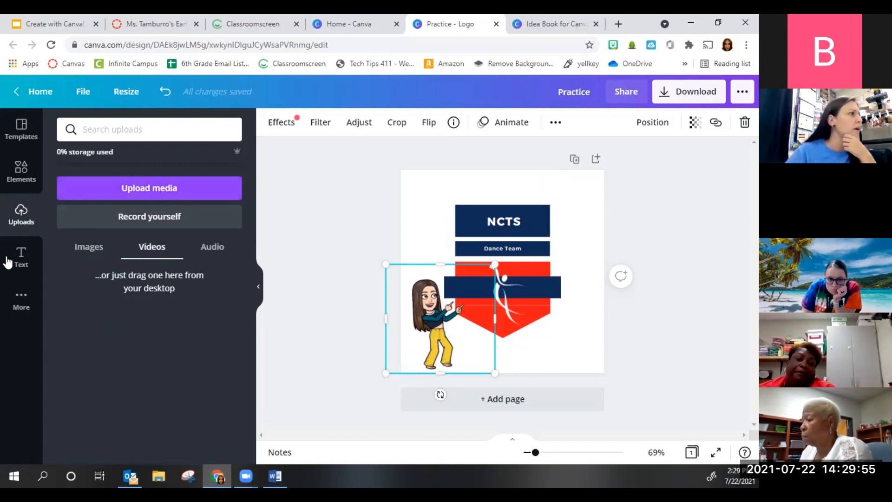
left_click(18, 265)
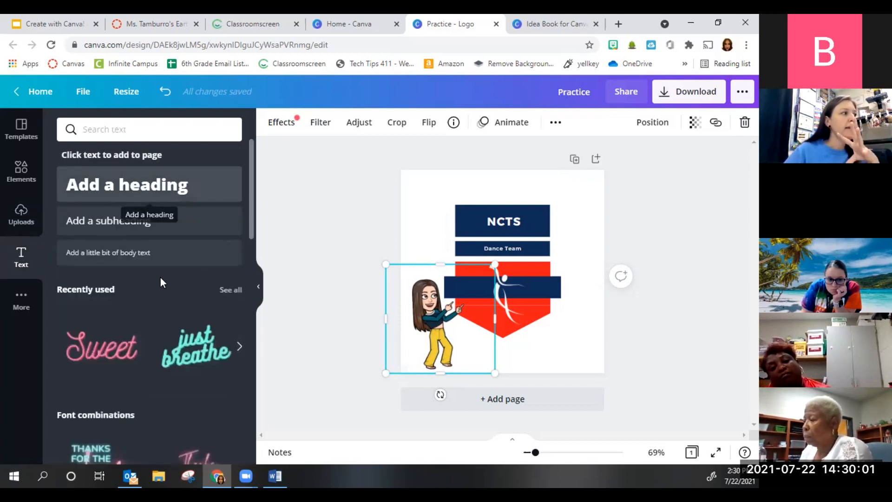
scroll(212, 342, "down", 3)
scroll(212, 342, "down", 3)
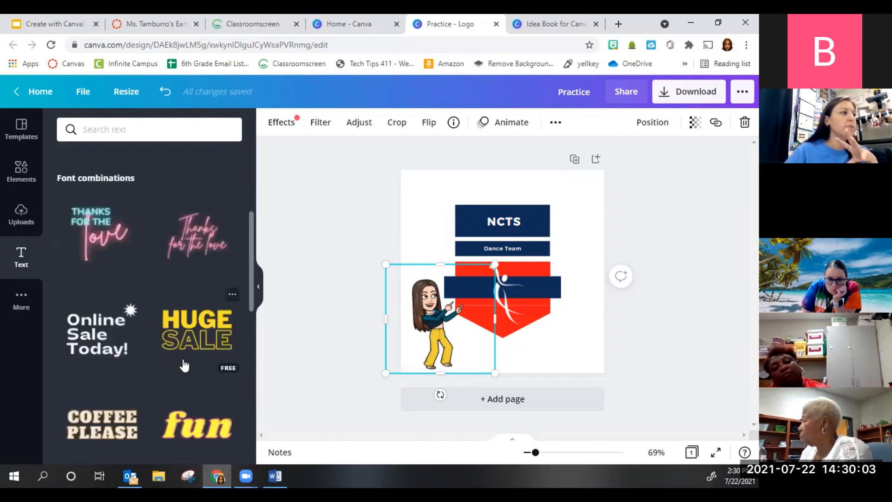
scroll(184, 366, "down", 2)
scroll(195, 376, "down", 3)
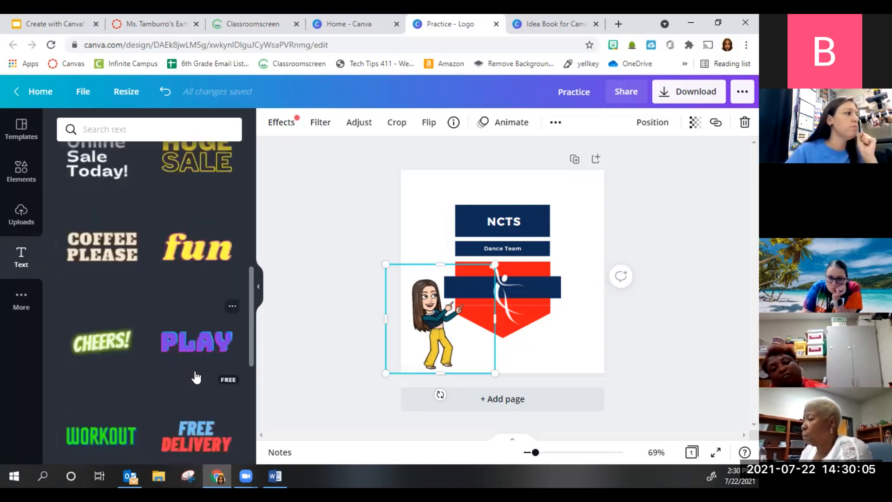
scroll(186, 386, "down", 2)
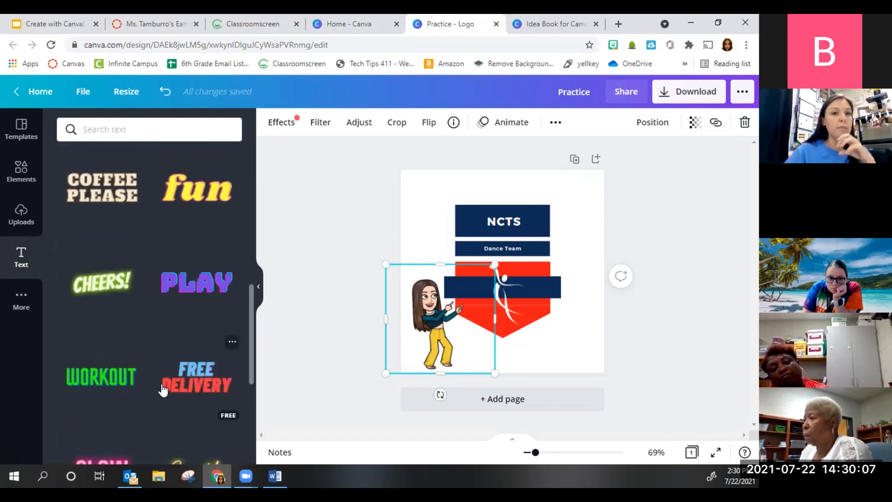
scroll(131, 368, "down", 3)
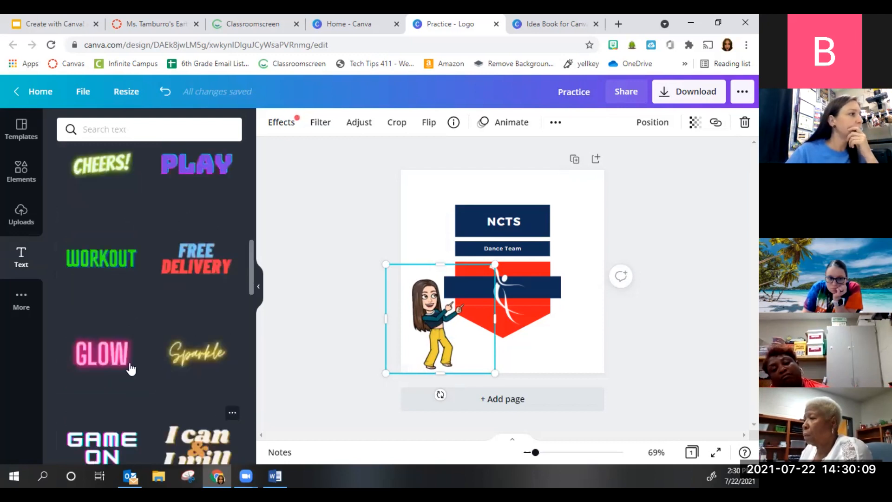
left_click(120, 369)
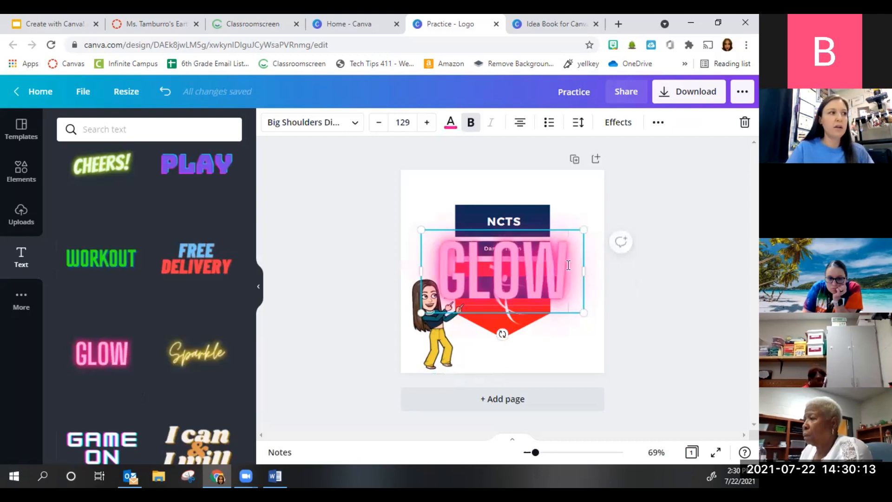
- Replace the neon "GLOW" text with a first name and widen its text box to fit on one line
key("BackSpace")
key("BackSpace")
key("BackSpace")
key("BackSpace")
type("JESSICA")
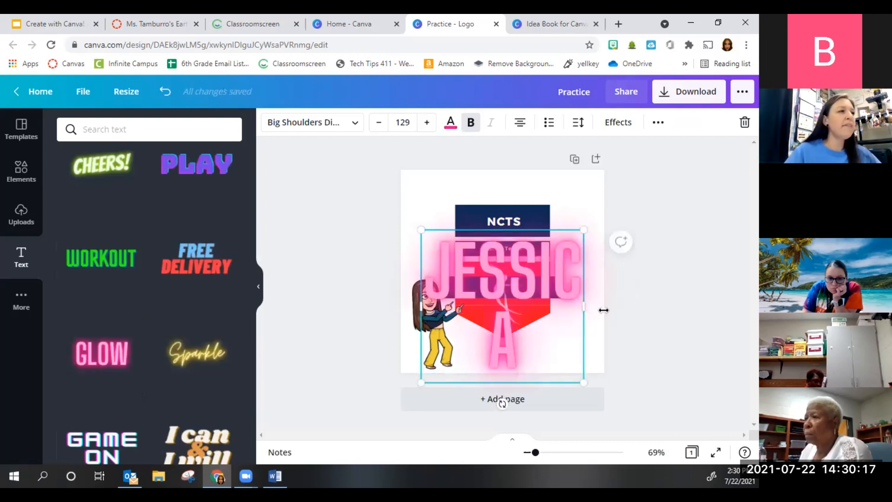
left_click_drag(603, 310, 622, 306)
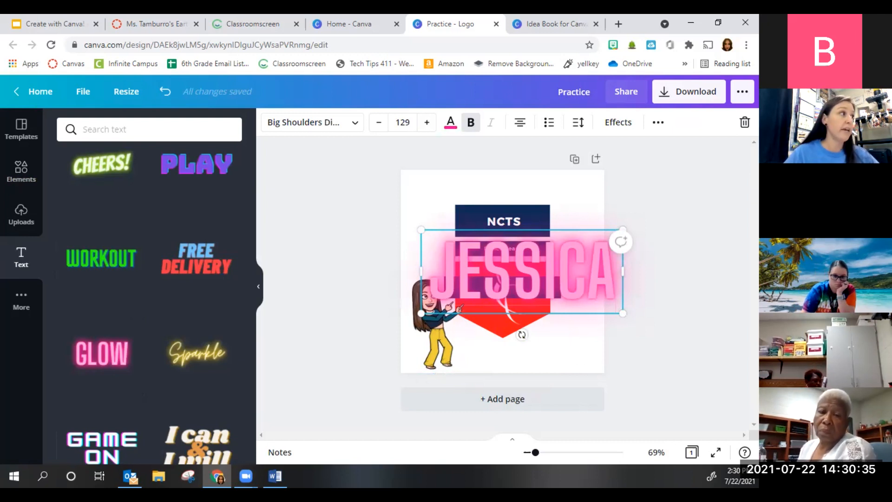
- Review the available templates, the dance photos and videos among the elements, the uploads, and the text font combinations
left_click(29, 140)
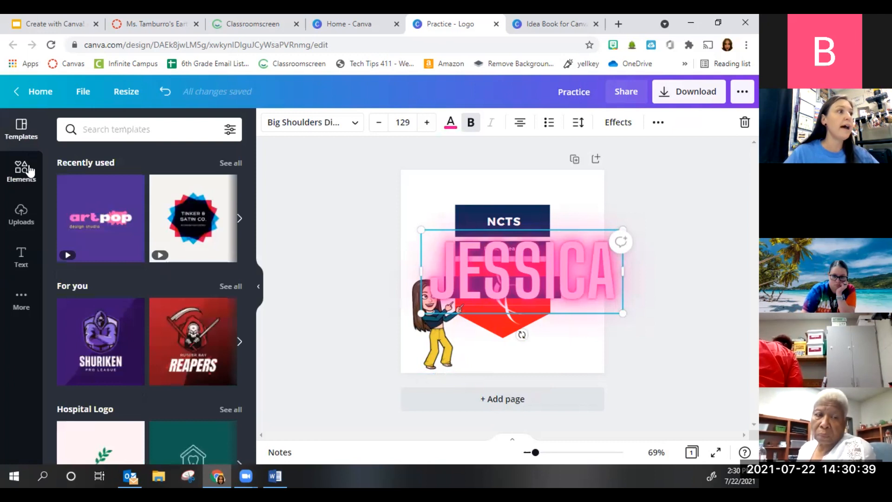
left_click(29, 171)
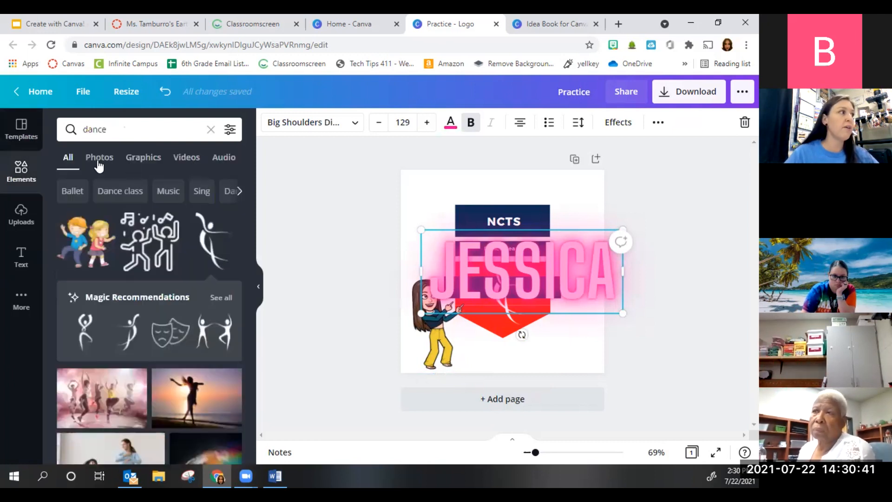
left_click(99, 157)
left_click(185, 161)
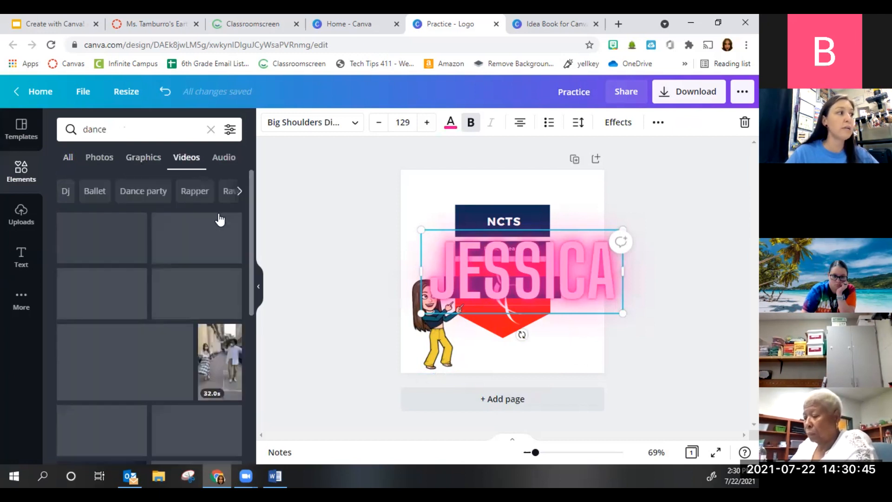
scroll(200, 283, "down", 2)
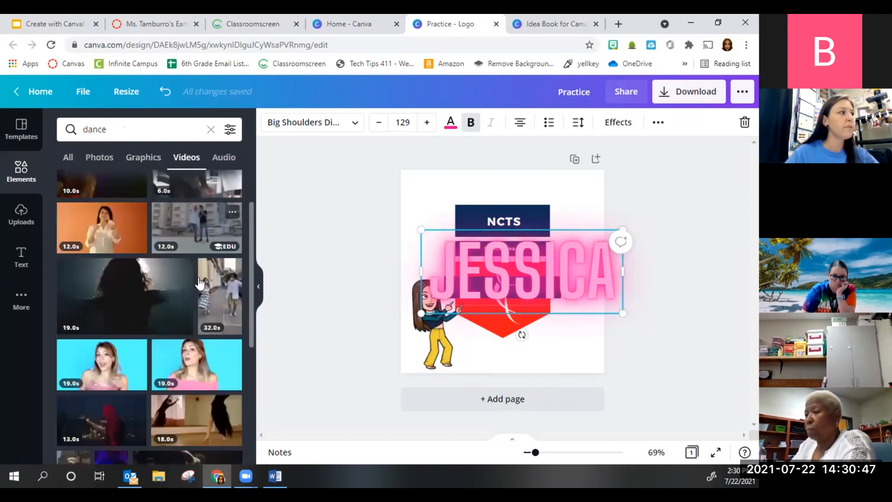
scroll(70, 168, "up", 2)
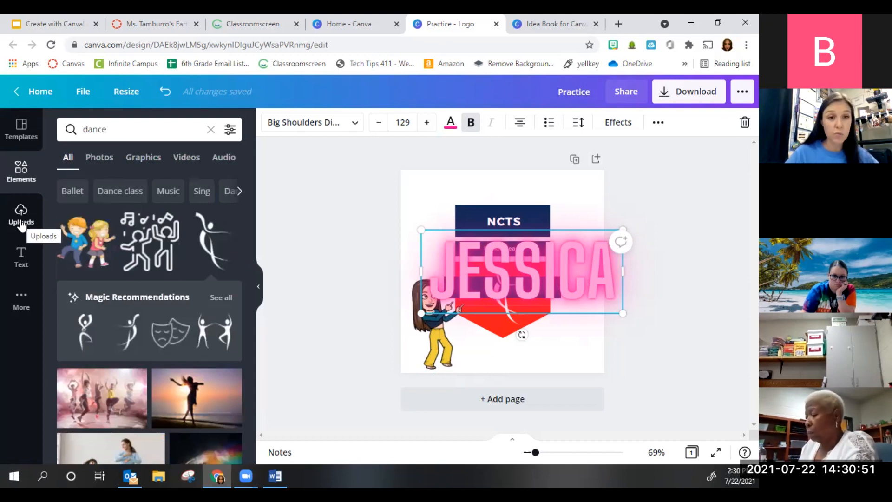
left_click(21, 224)
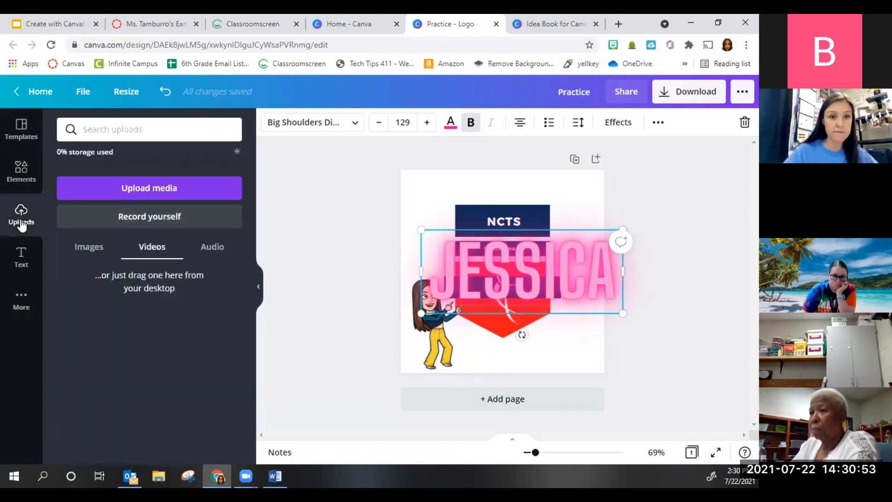
left_click(27, 259)
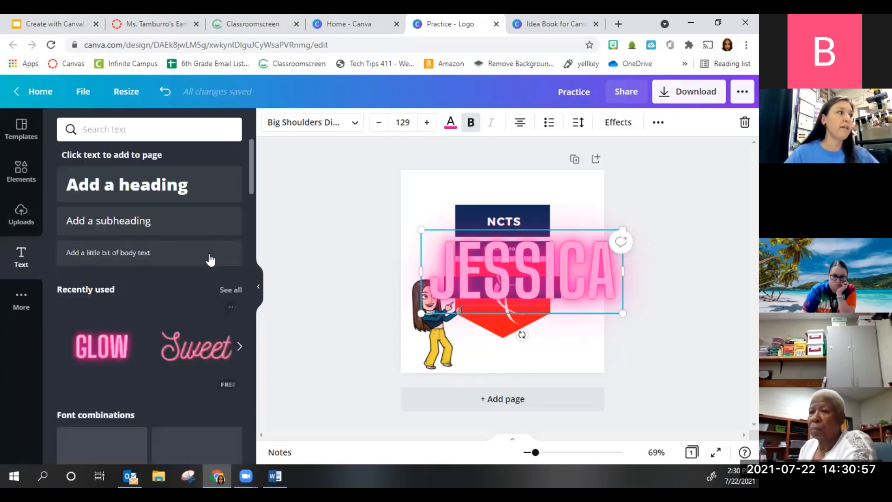
scroll(179, 333, "down", 5)
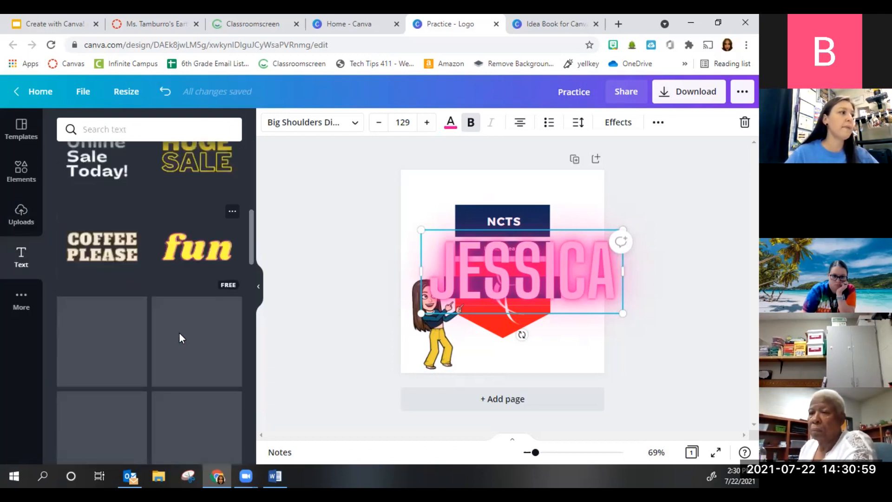
scroll(179, 334, "down", 3)
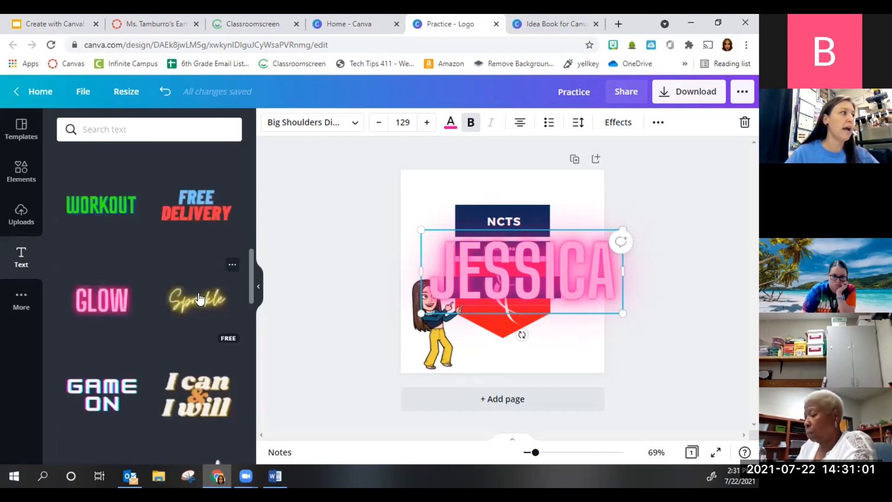
scroll(52, 290, "up", 2)
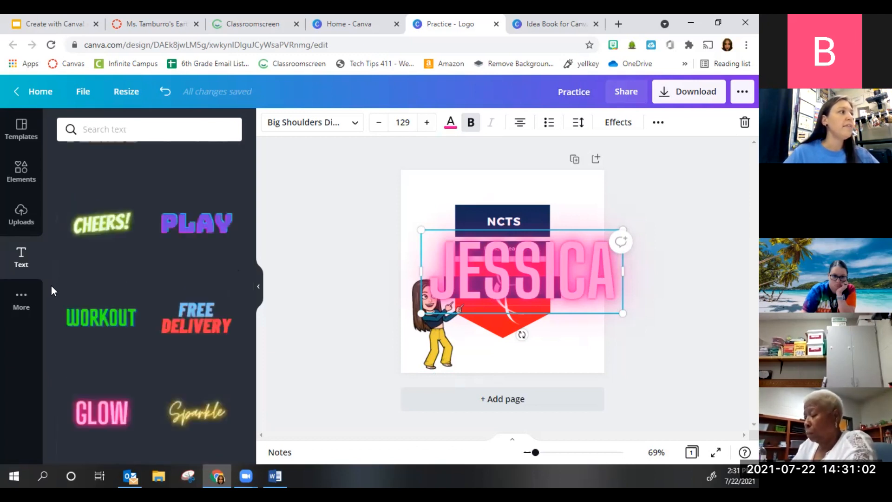
- Add the Colosseum map from the Google Maps integration to the page
left_click(22, 305)
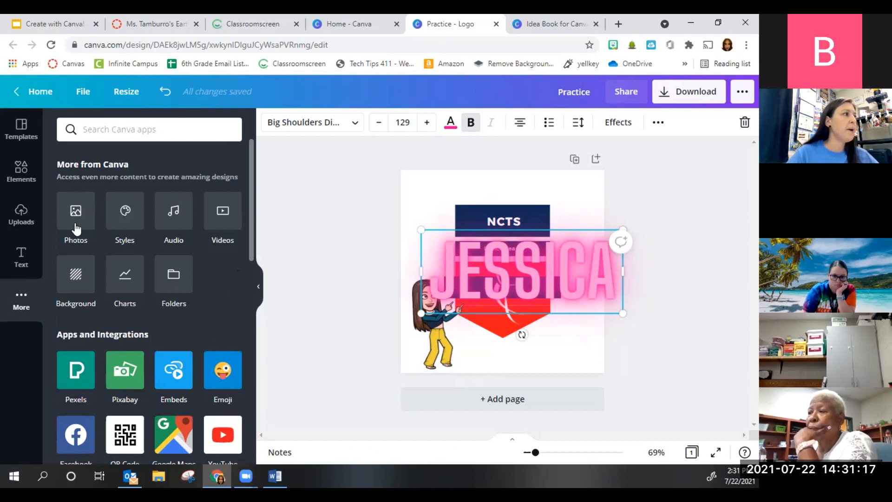
scroll(118, 258, "down", 3)
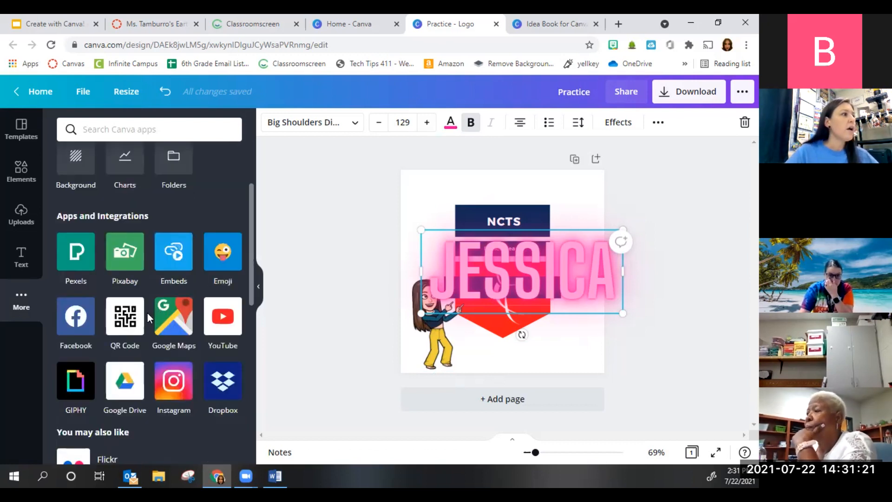
left_click(175, 320)
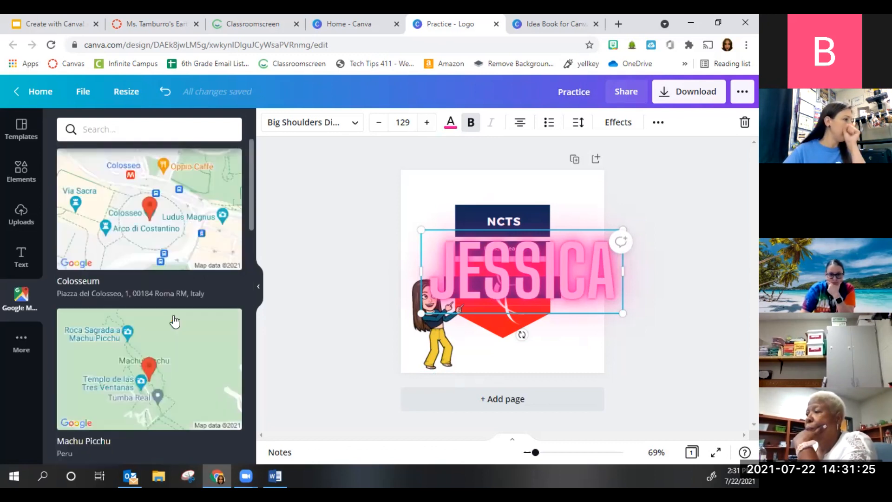
left_click(162, 228)
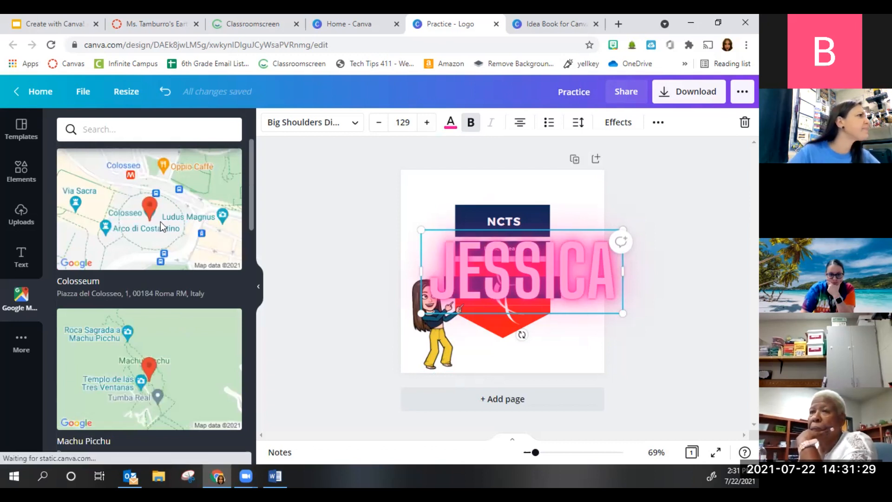
- Place the Colosseum map in the page's upper-left area and pan the map to show the surrounding streets
left_click_drag(520, 218, 490, 202)
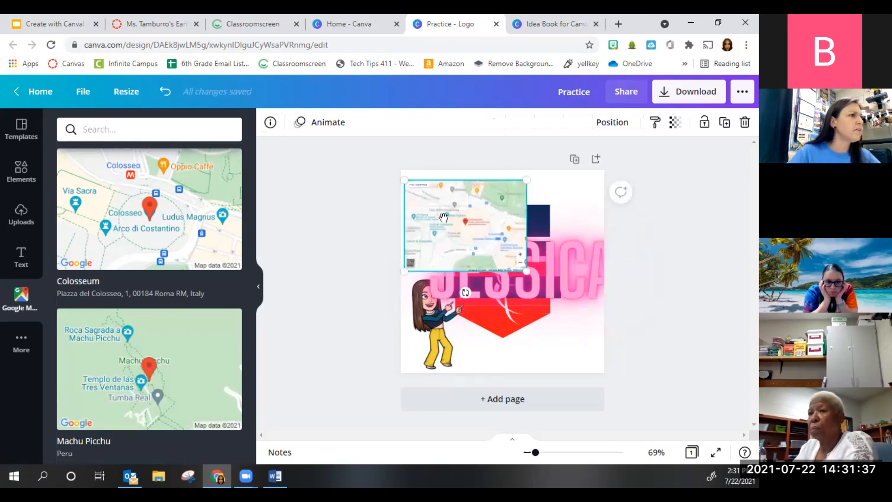
mouse_move(467, 219)
left_mouse_down()
mouse_move(515, 257)
mouse_move(471, 240)
left_mouse_up()
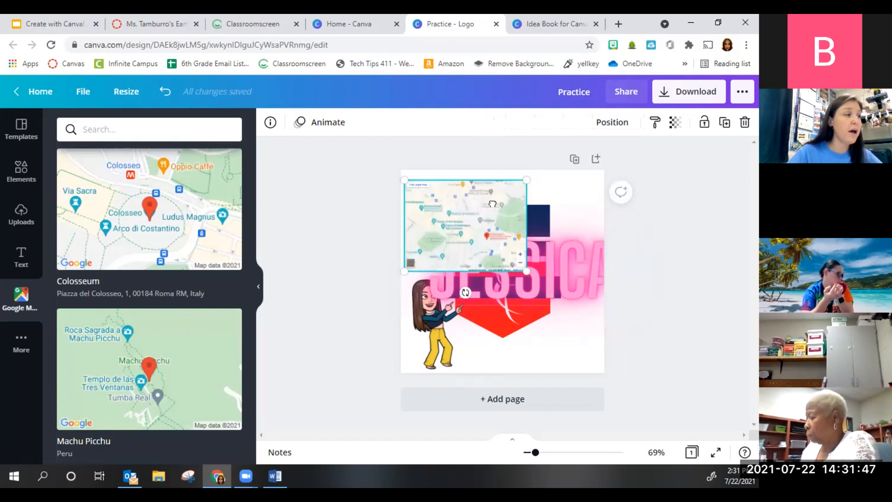
left_click_drag(472, 196, 473, 241)
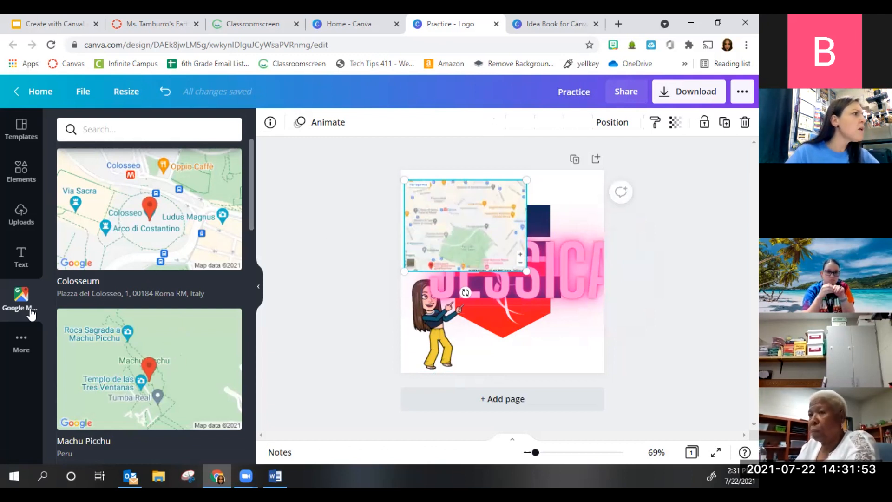
- Review the additional Canva content types and the apps and integrations available for the design
mouse_move(13, 286)
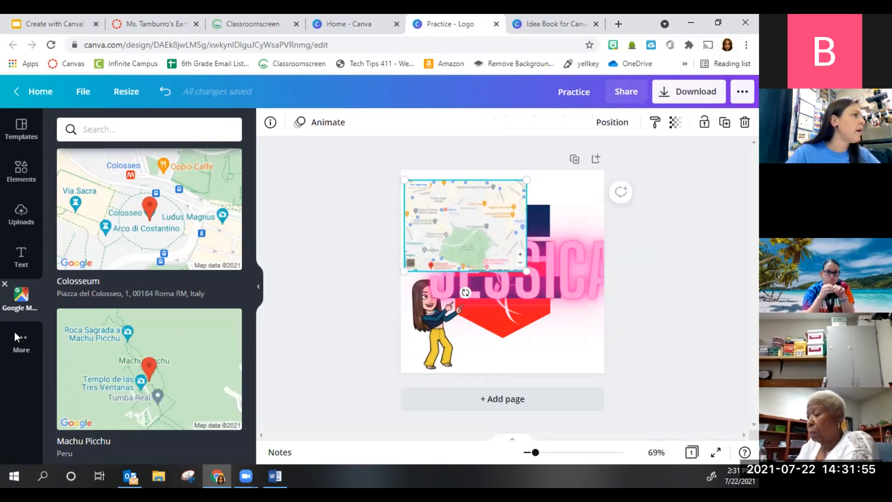
left_click(23, 346)
scroll(221, 292, "down", 5)
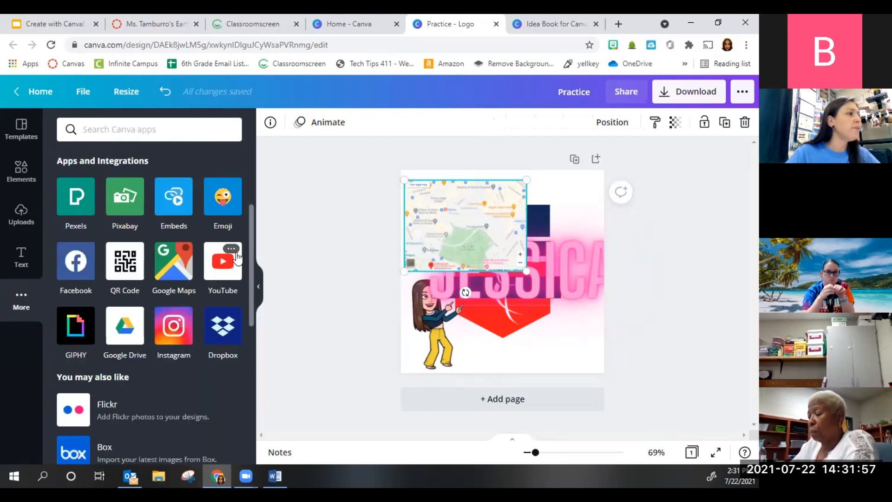
scroll(228, 261, "down", 1)
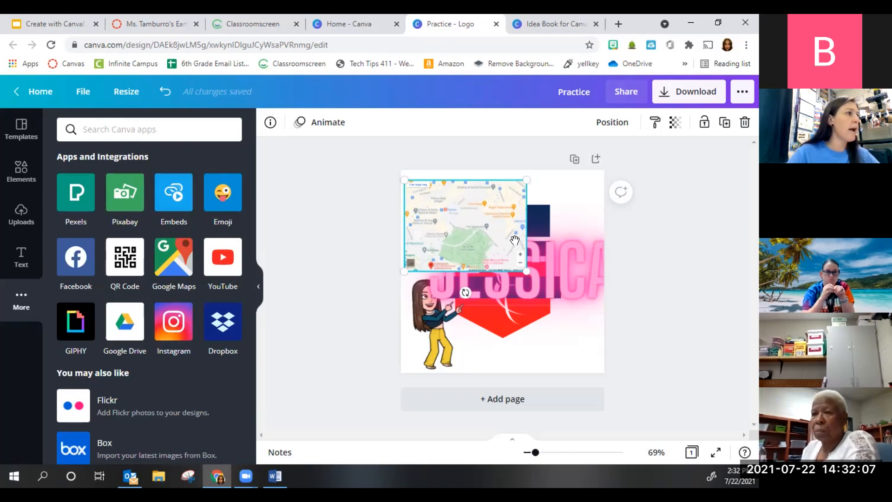
left_click(18, 299)
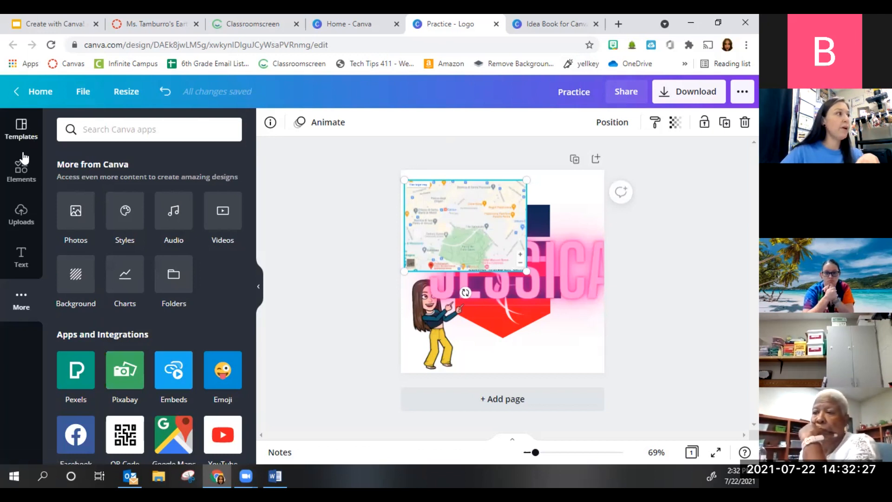
- Show the rulers around the canvas and review the remaining file options
left_click(84, 95)
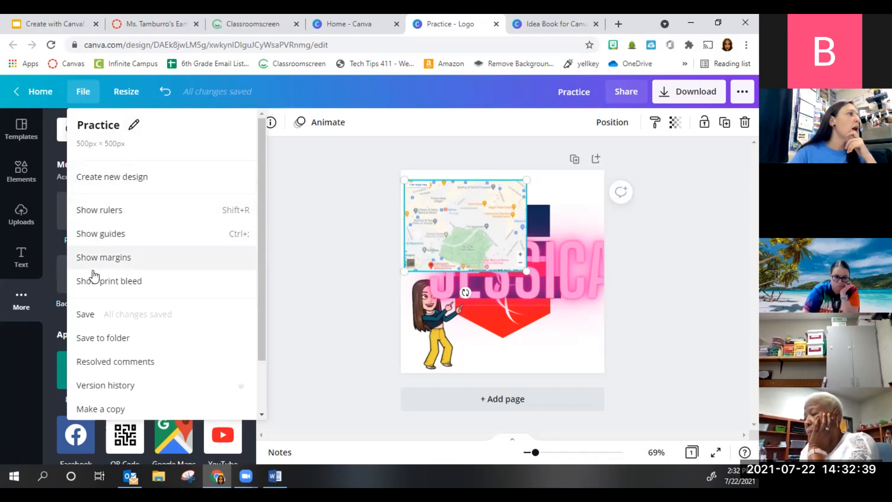
left_click(103, 213)
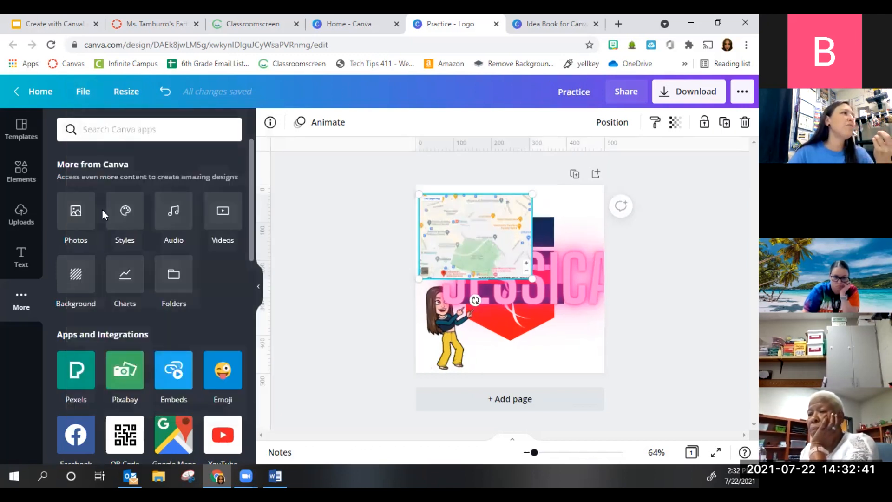
left_click(84, 94)
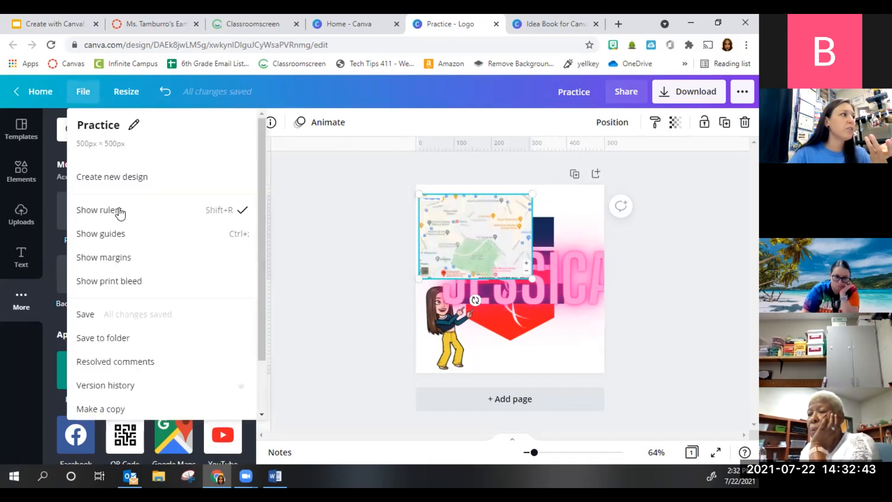
scroll(119, 200, "down", 1)
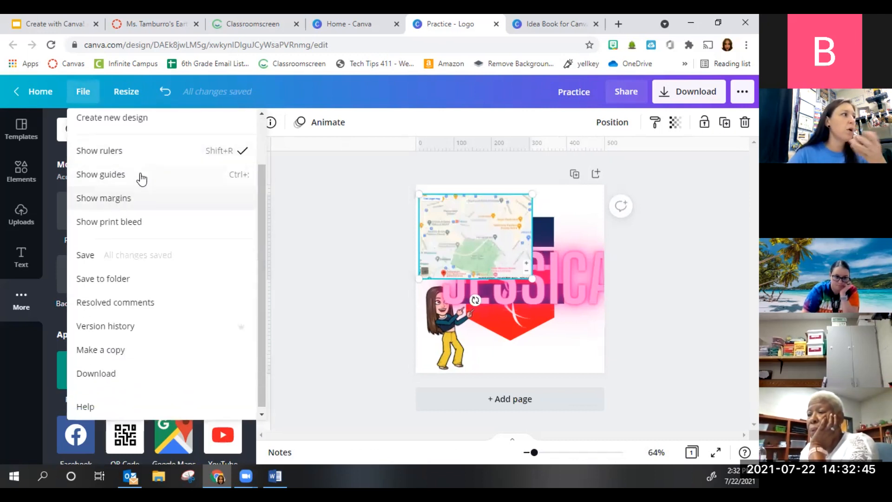
scroll(139, 316, "down", 1)
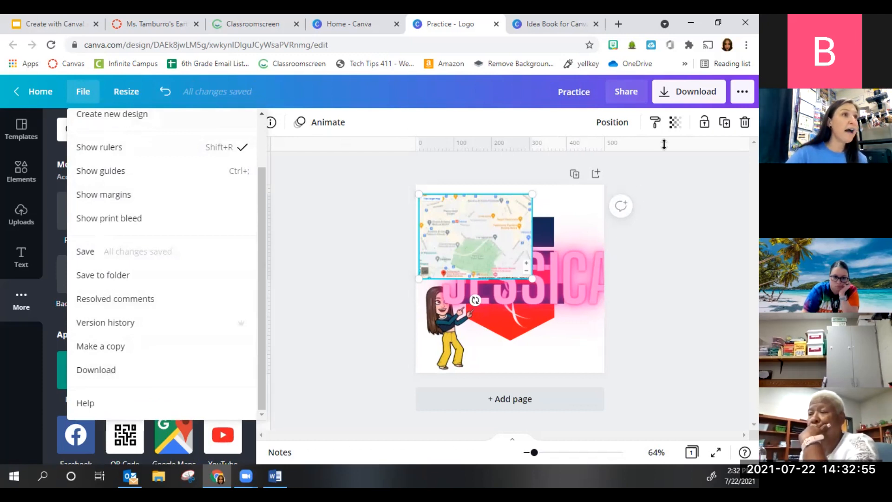
left_click(720, 242)
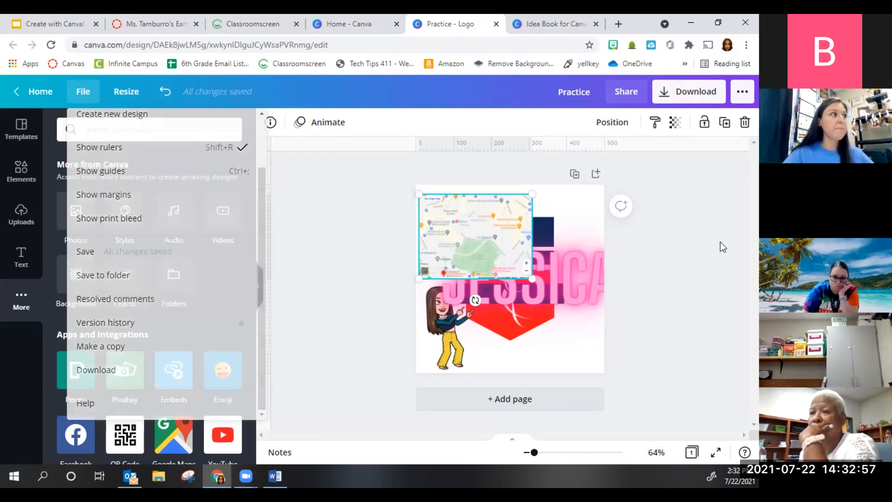
- Create a resized copy of the Practice design with a custom size of 750 × 500 px
left_click(142, 92)
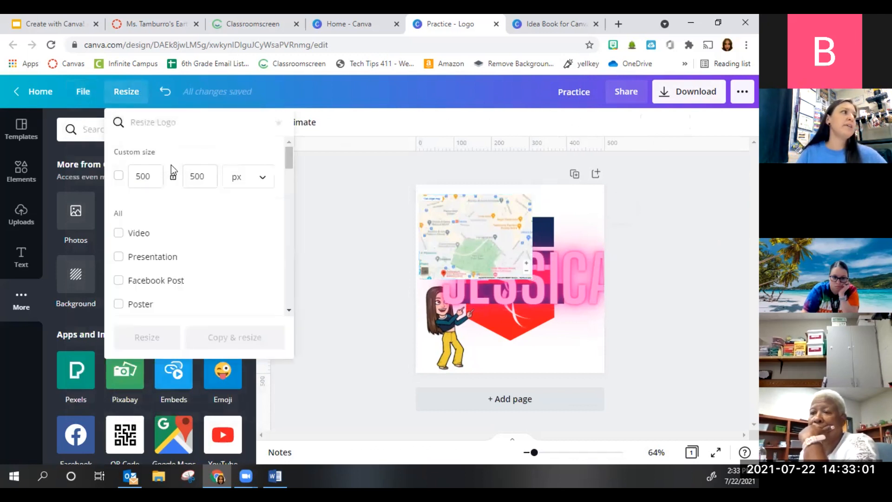
left_click(148, 173)
left_click(157, 175)
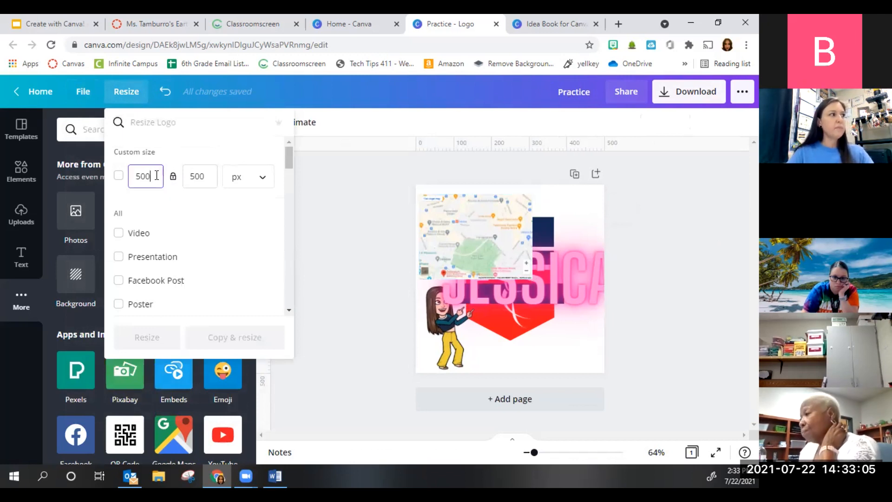
left_click_drag(151, 176, 129, 176)
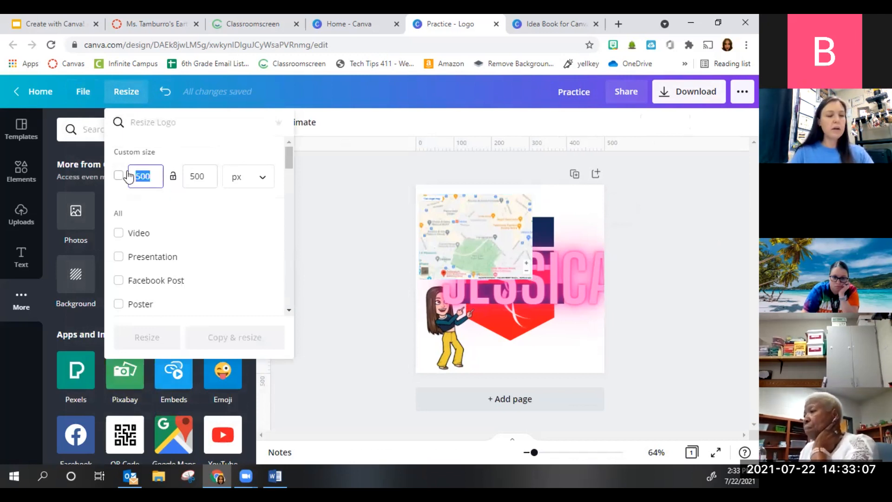
type("750")
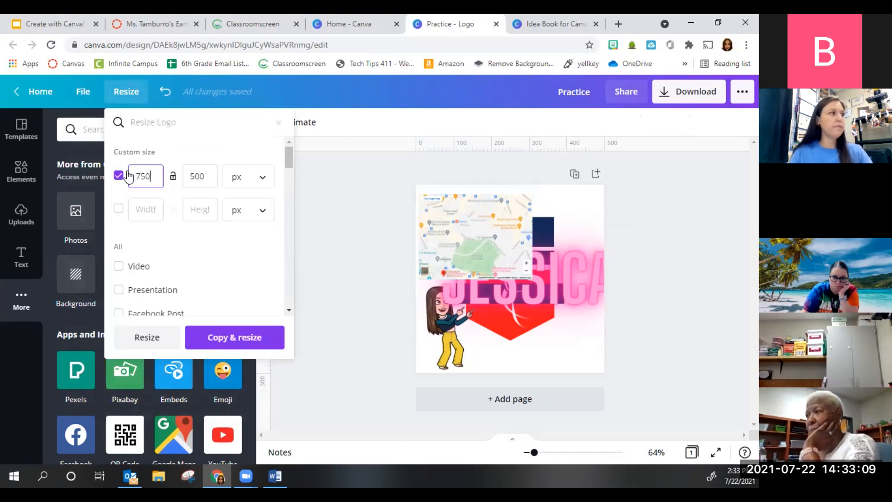
left_click(235, 337)
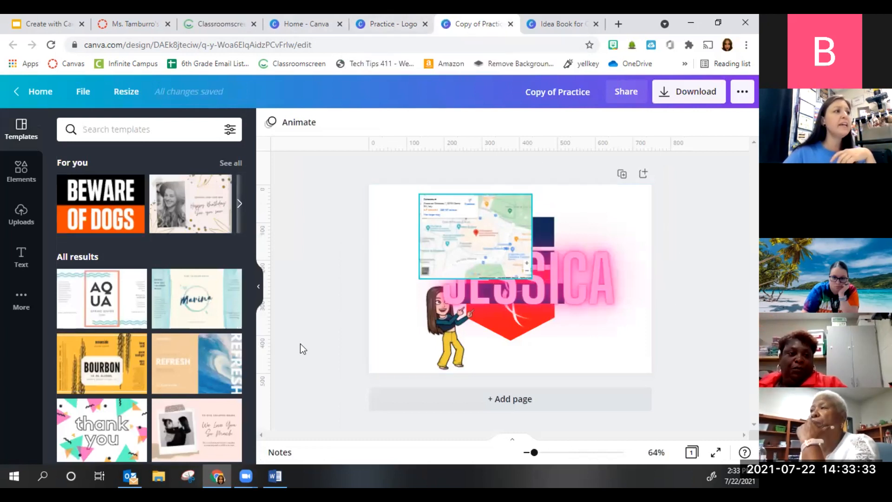
- Return to the original Practice design, duplicate its page and add a blank third page after the duplicate
left_click(401, 23)
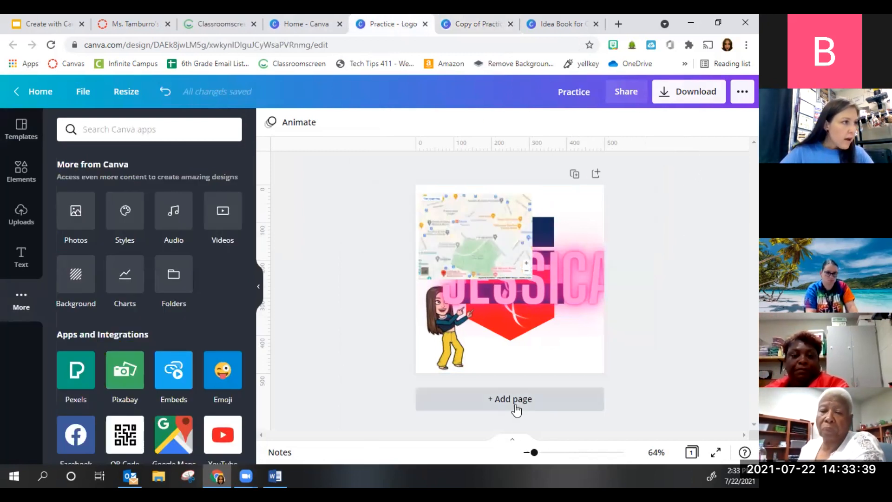
left_click(575, 175)
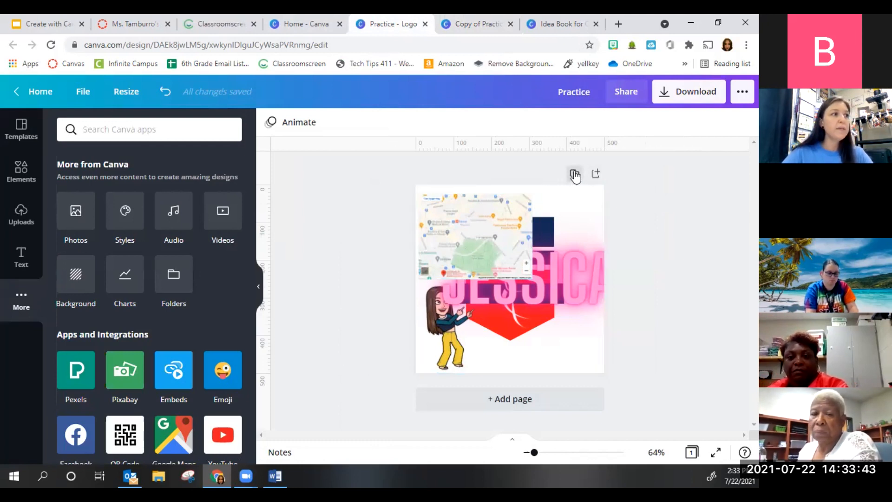
scroll(664, 283, "up", 5)
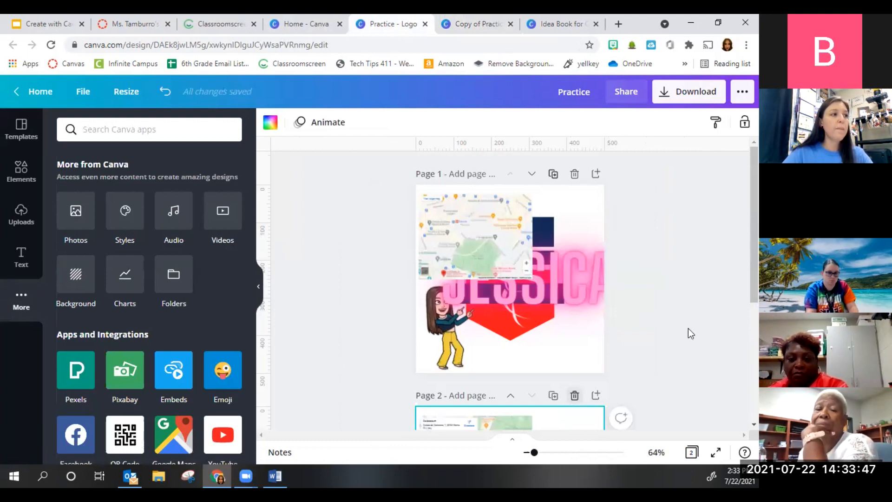
scroll(688, 328, "down", 5)
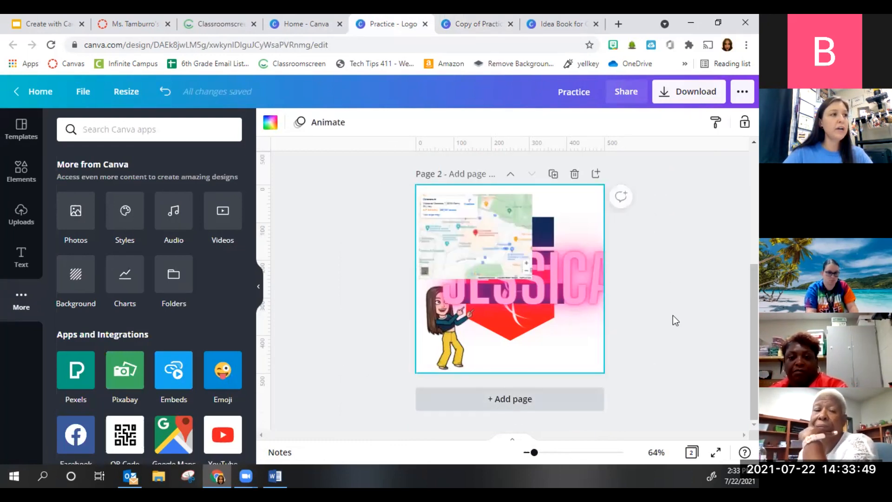
key("ctrl+Return")
scroll(673, 315, "up", 3)
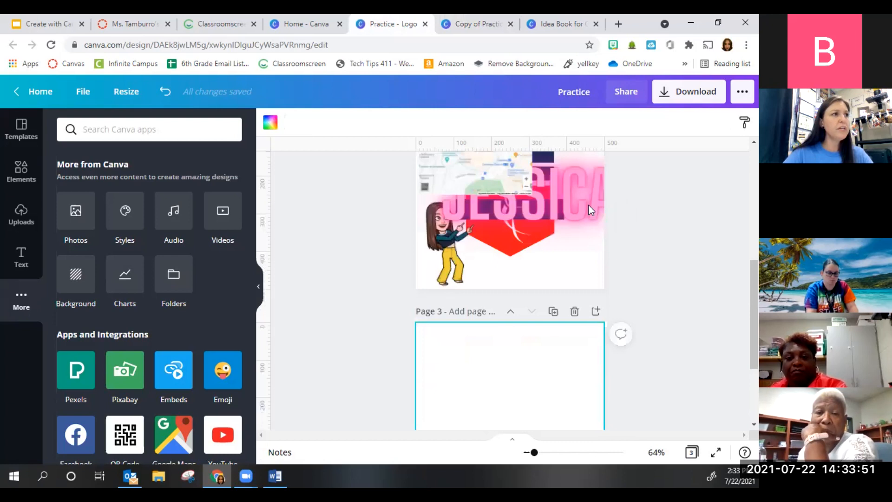
scroll(586, 200, "up", 6)
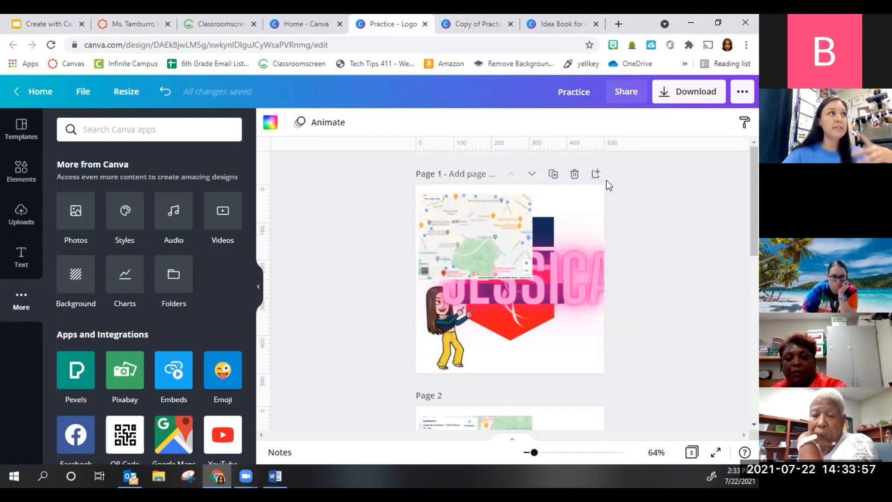
- Share the design with the class with edit permission and review the access options for the share link
left_click(630, 97)
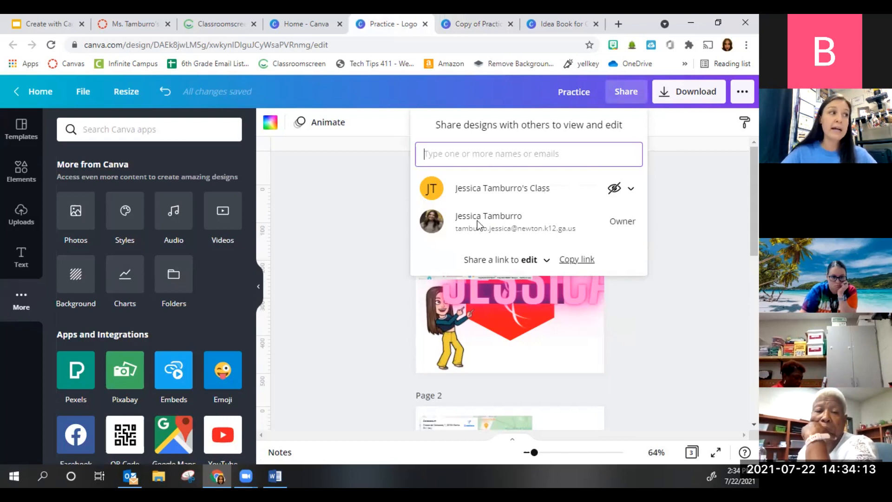
left_click(629, 191)
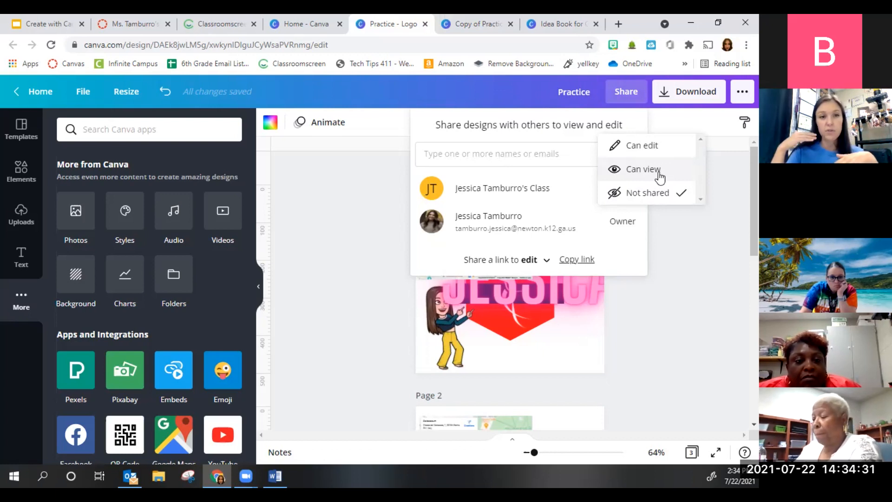
left_click(661, 145)
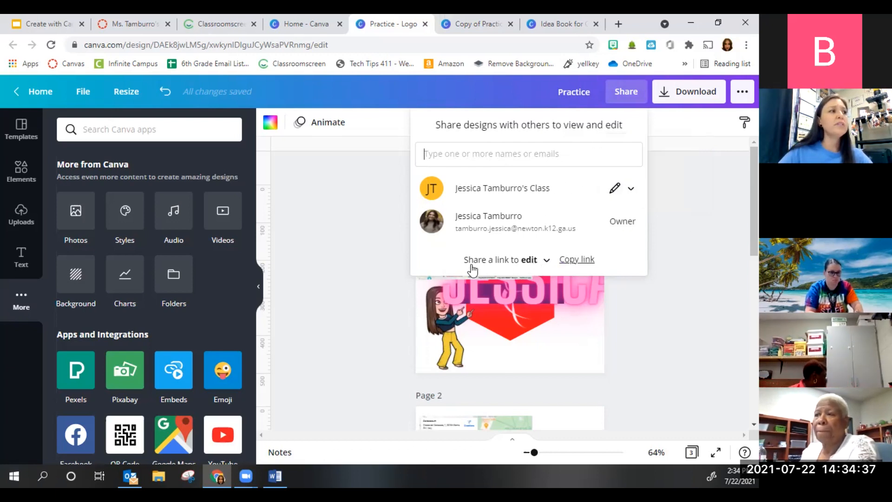
left_click(548, 261)
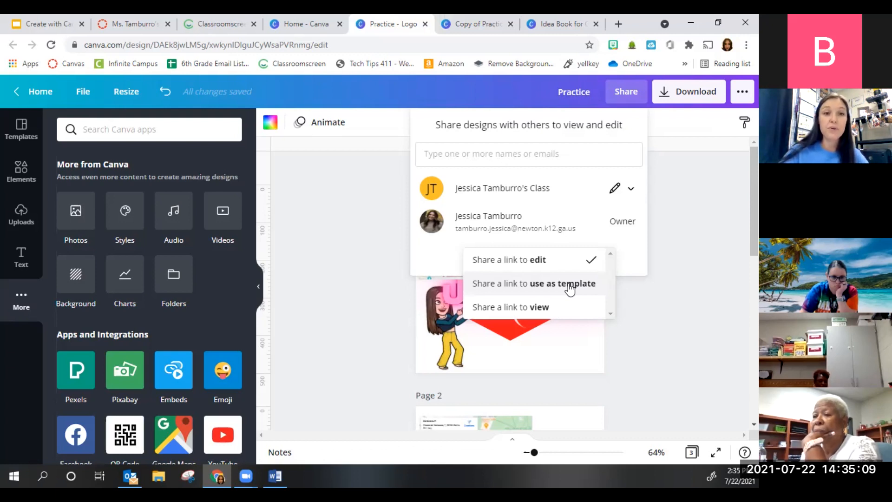
left_click(635, 244)
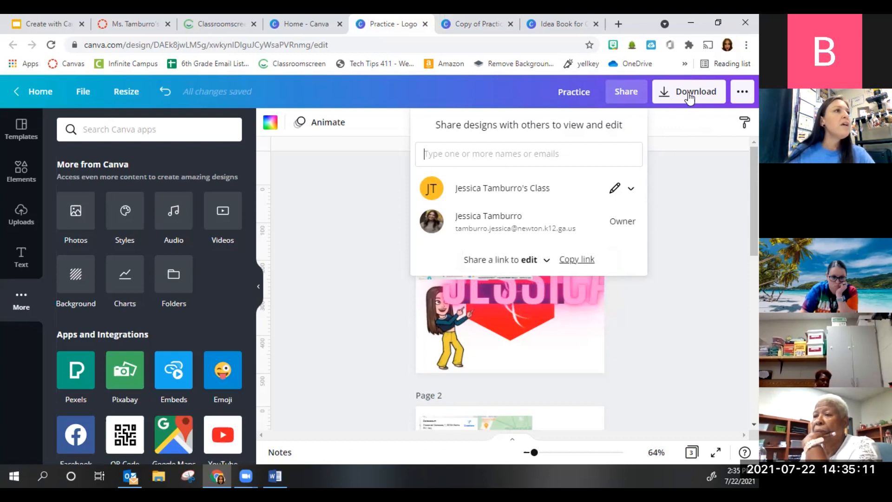
- Review the download settings and the file types offered for exporting the design
left_click(690, 96)
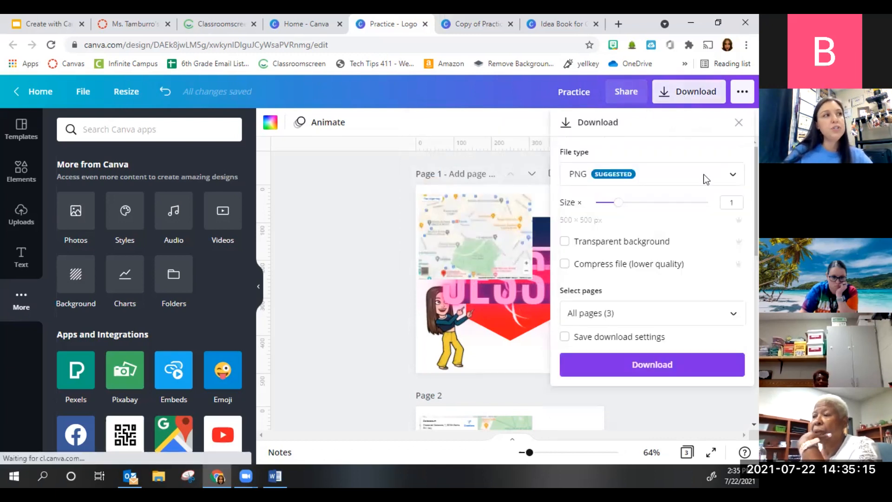
left_click(733, 181)
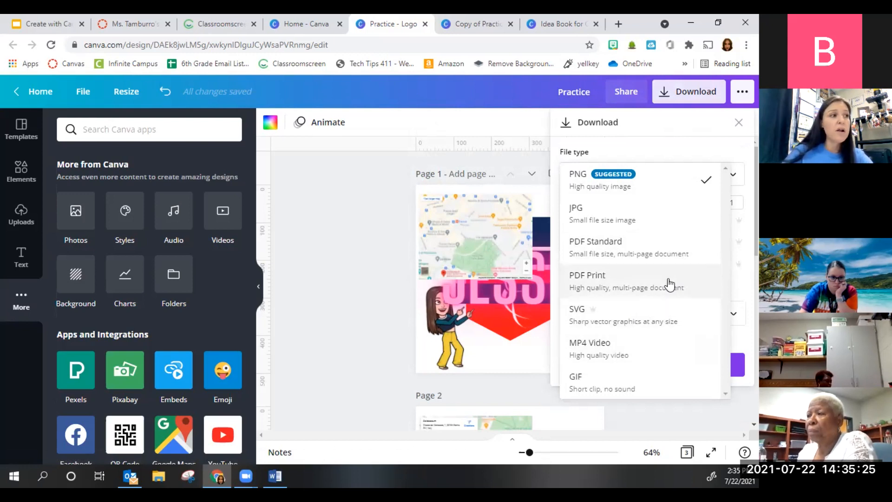
left_click(650, 145)
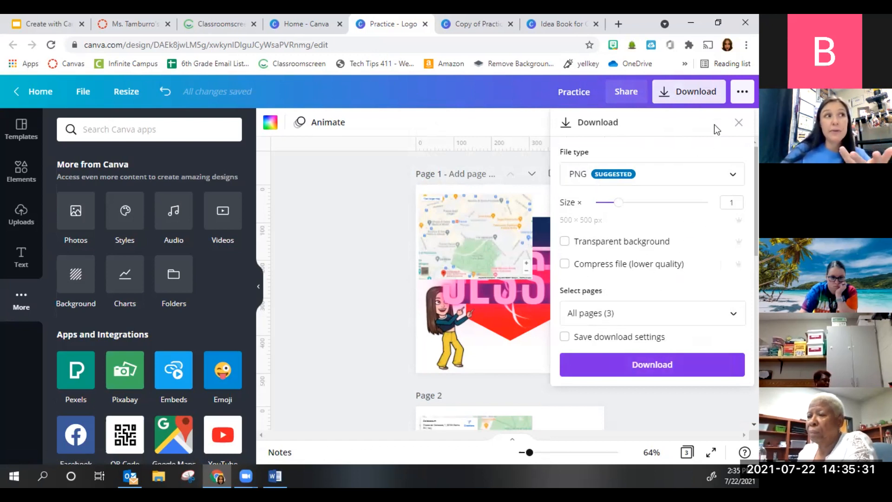
left_click(743, 98)
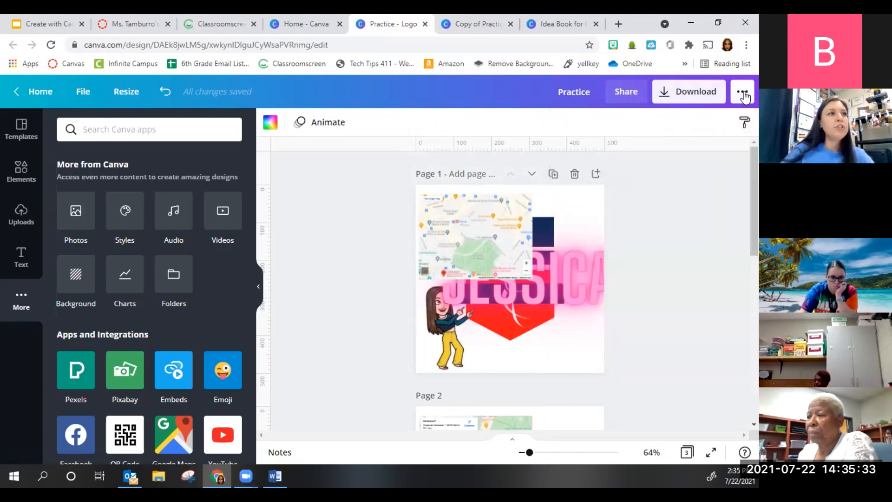
- Present the design full screen in the Standard type, view its pages, and exit back to page 1 in the editor
left_click(744, 95)
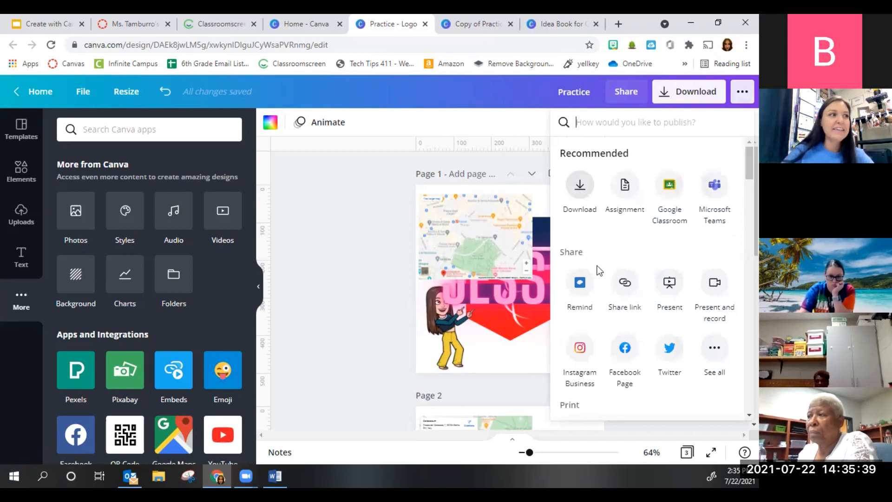
left_click(676, 286)
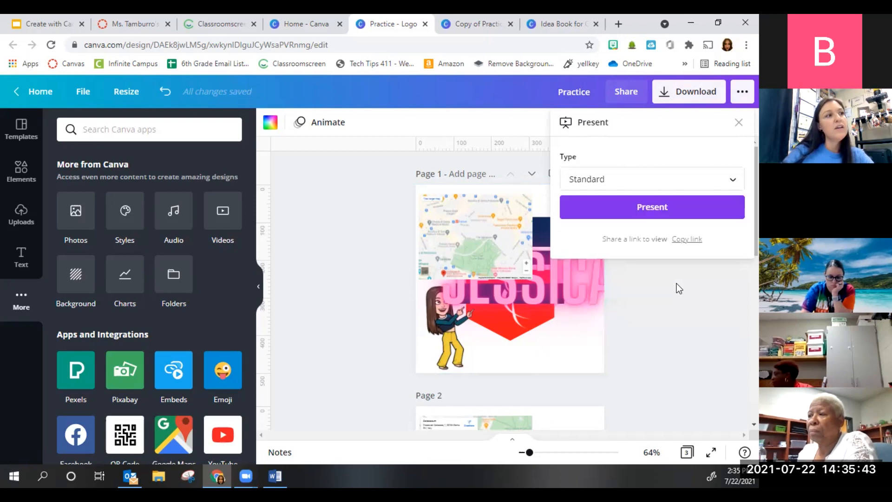
left_click(658, 209)
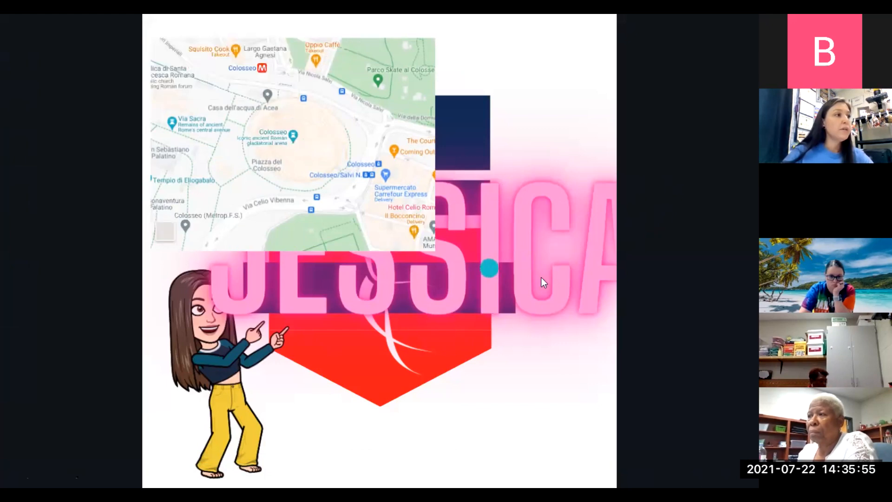
mouse_move(679, 456)
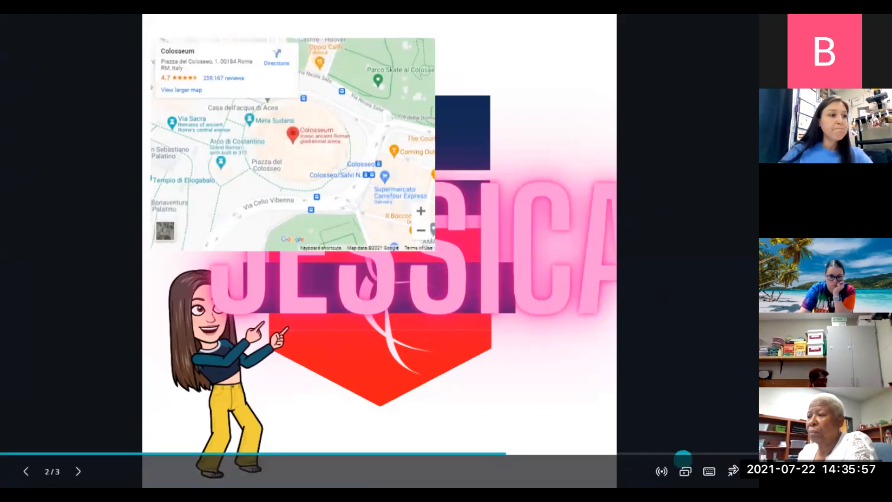
left_click(734, 471)
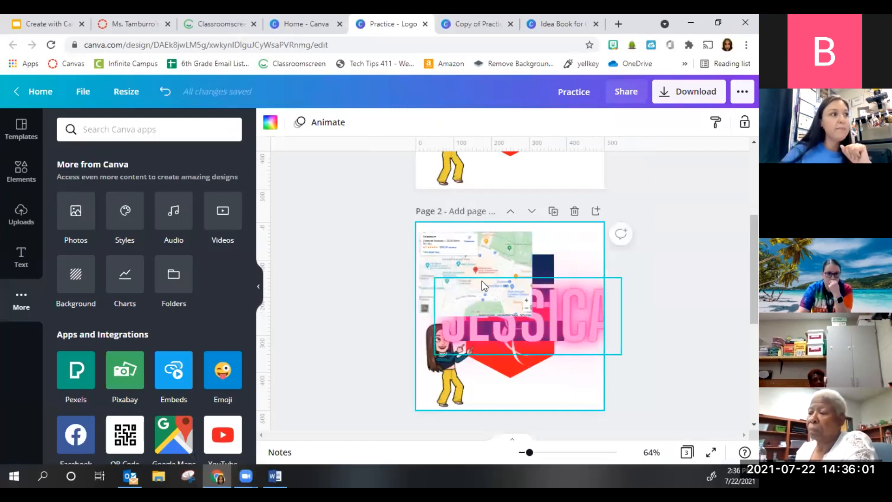
scroll(703, 288, "up", 3)
scroll(702, 289, "up", 1)
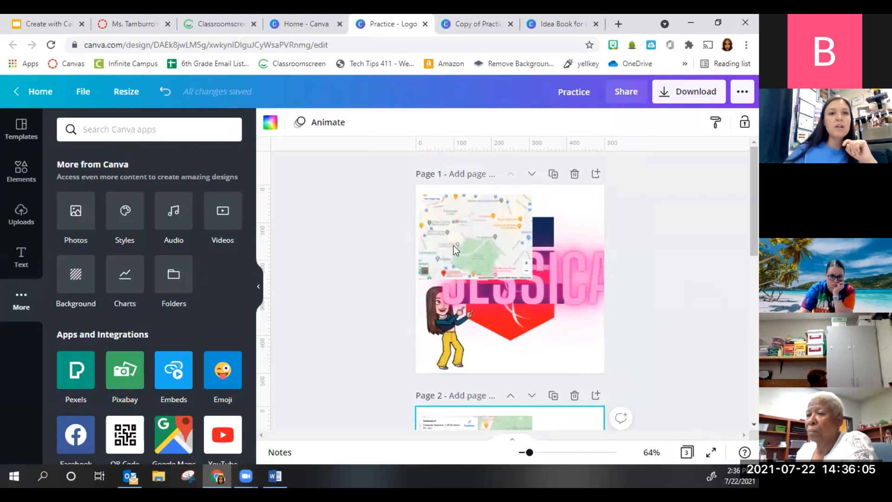